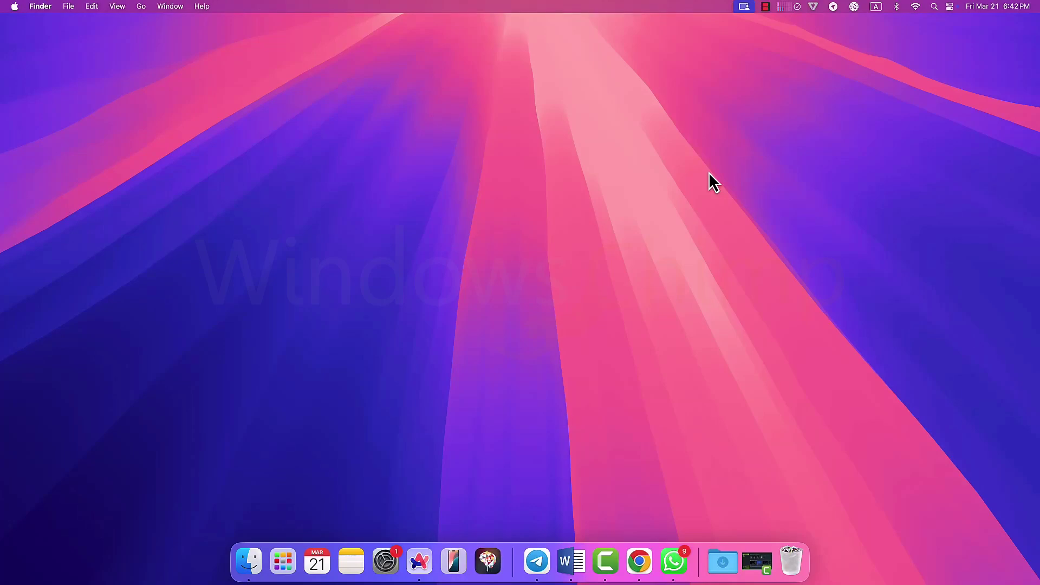
Step: Demo Spotlight: search 'f', switch Documents to column view, and open programming.png via a 'filegram' search
key("super+space")
type("f")
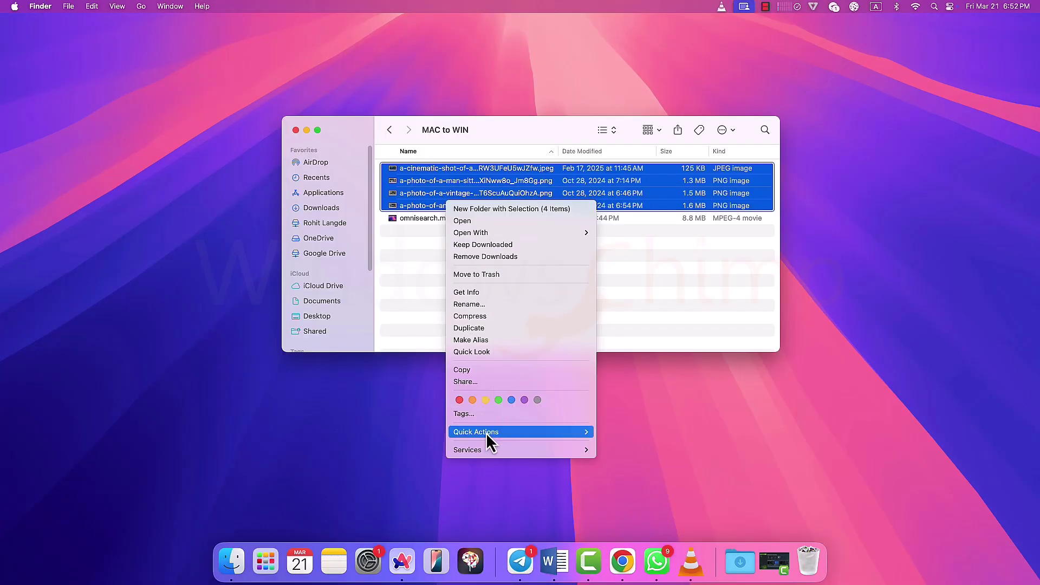
mouse_move(486, 433)
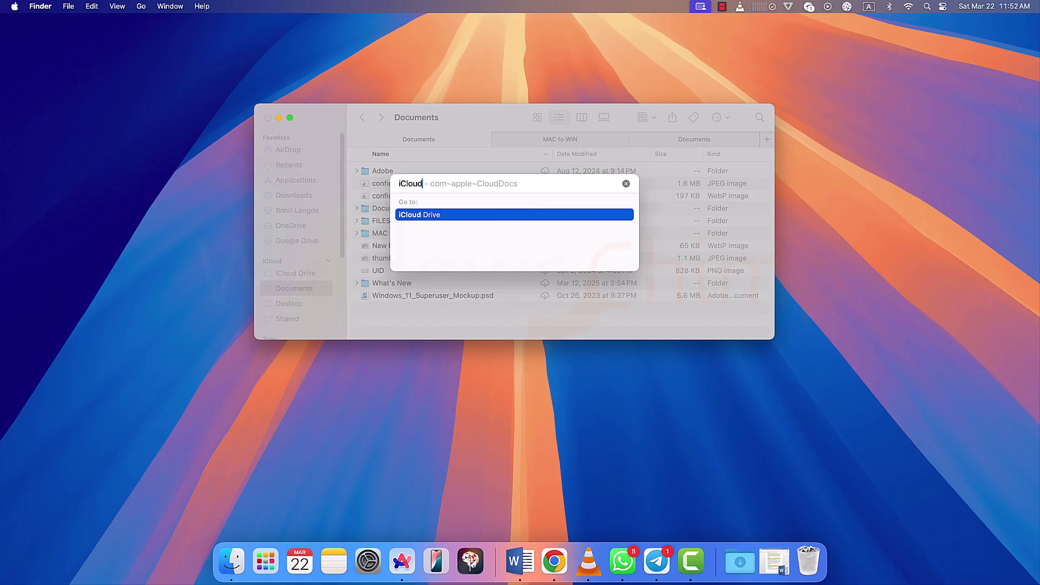
key("Escape")
key("super+3")
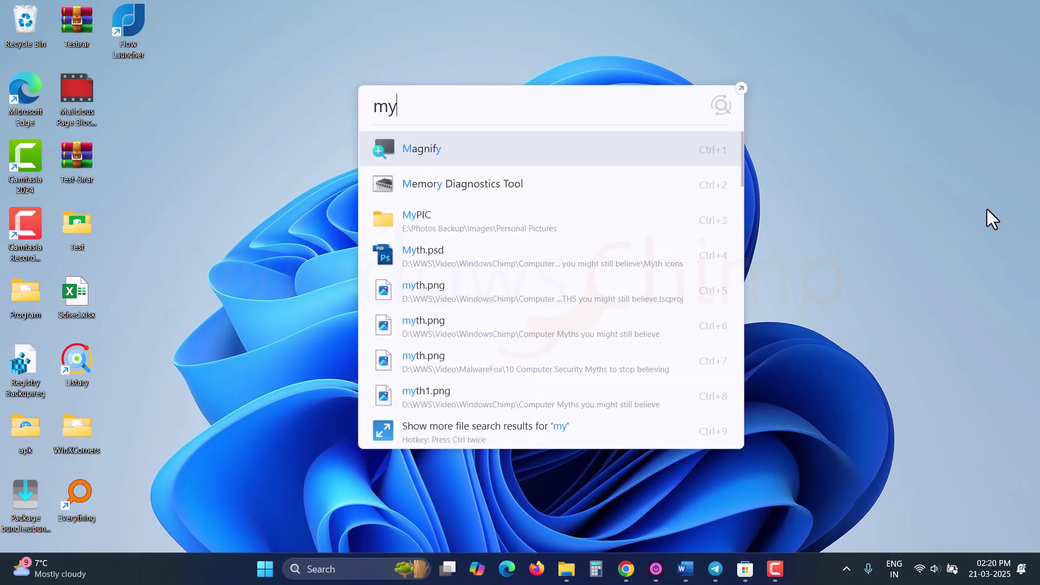
type("file")
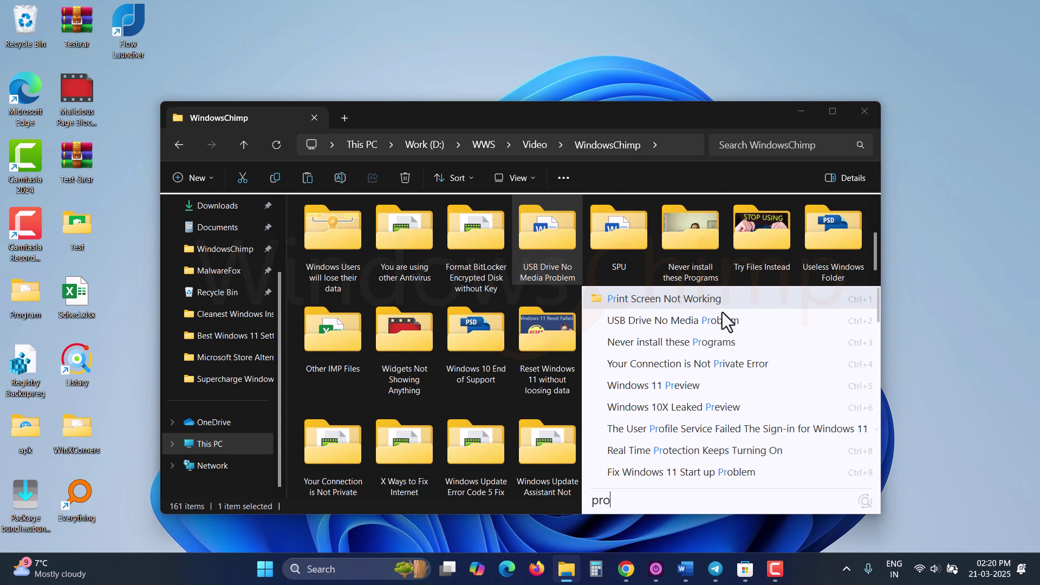
type("gram")
left_click(722, 312)
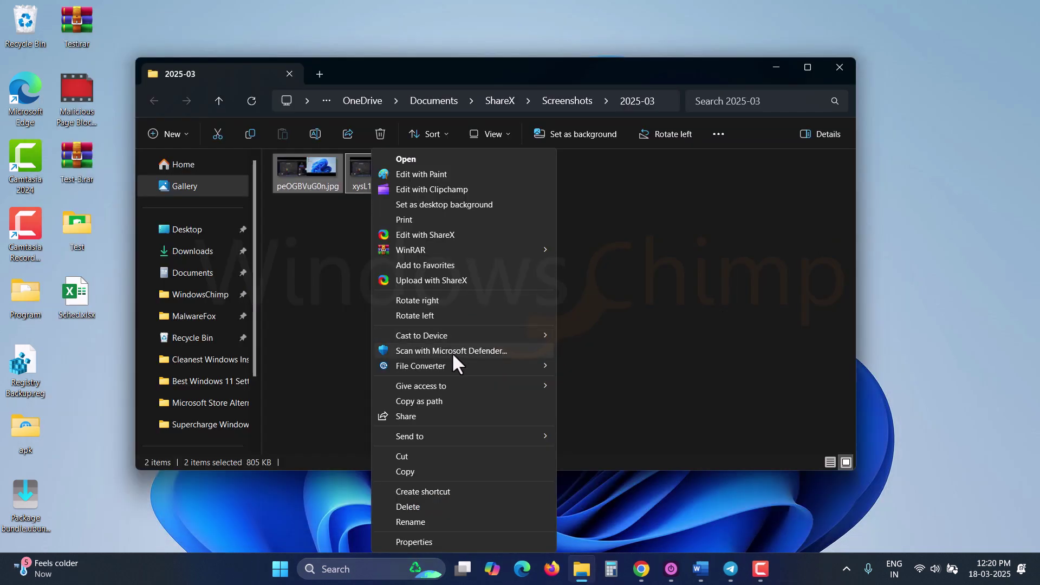
mouse_move(452, 367)
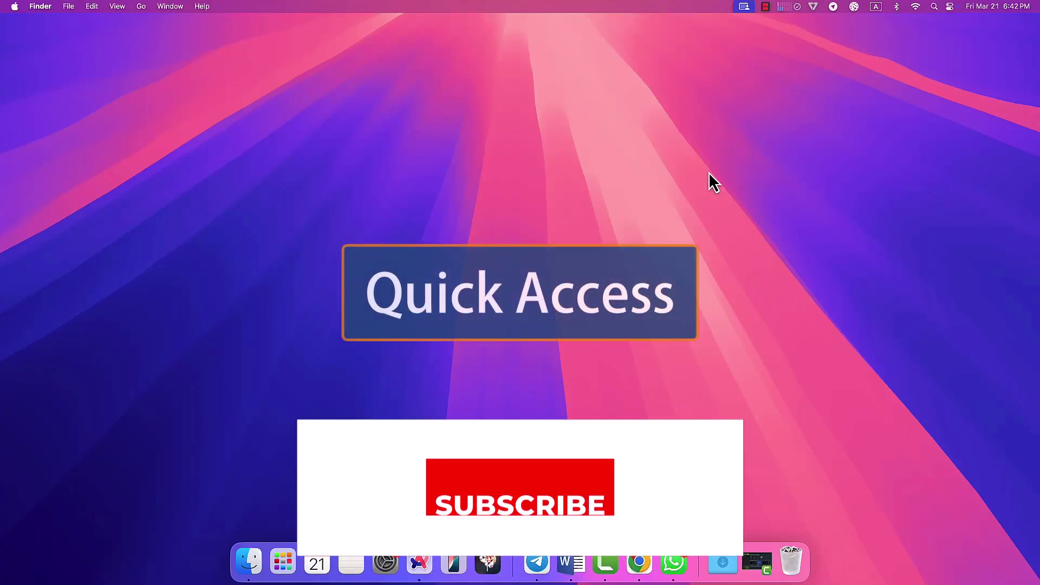
Step: Search Spotlight for a famous person's name, then for 'DUNS', and scroll the results
key("super+space")
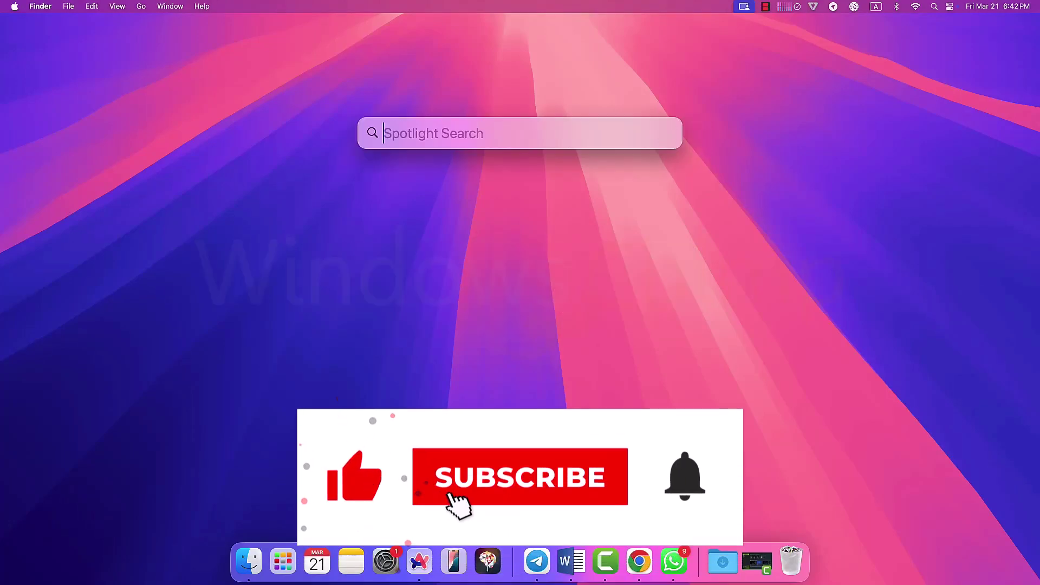
type("Bill Gates")
key("super+a")
type("DUNS")
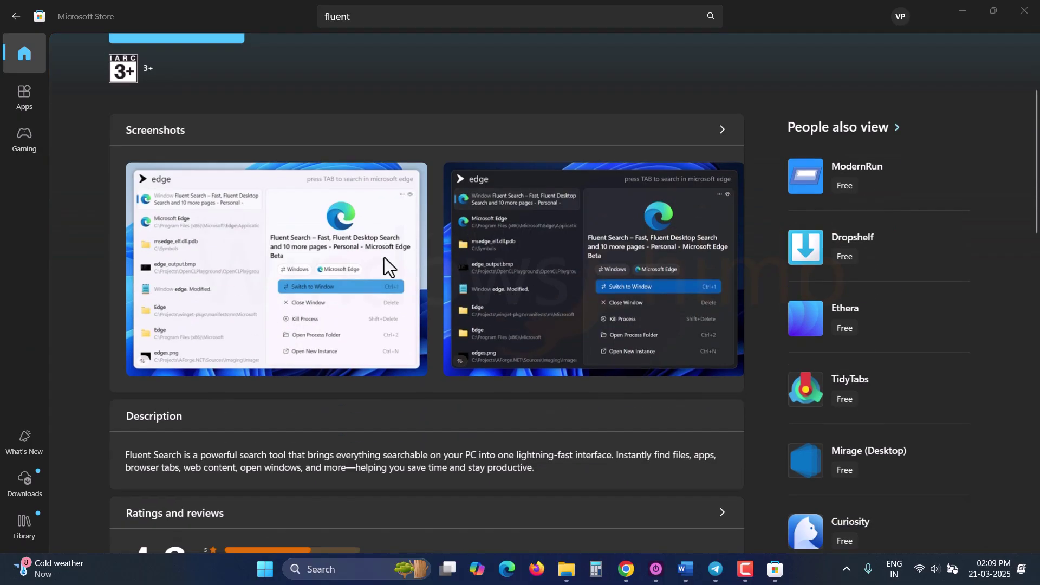
scroll(384, 271, "down", 1)
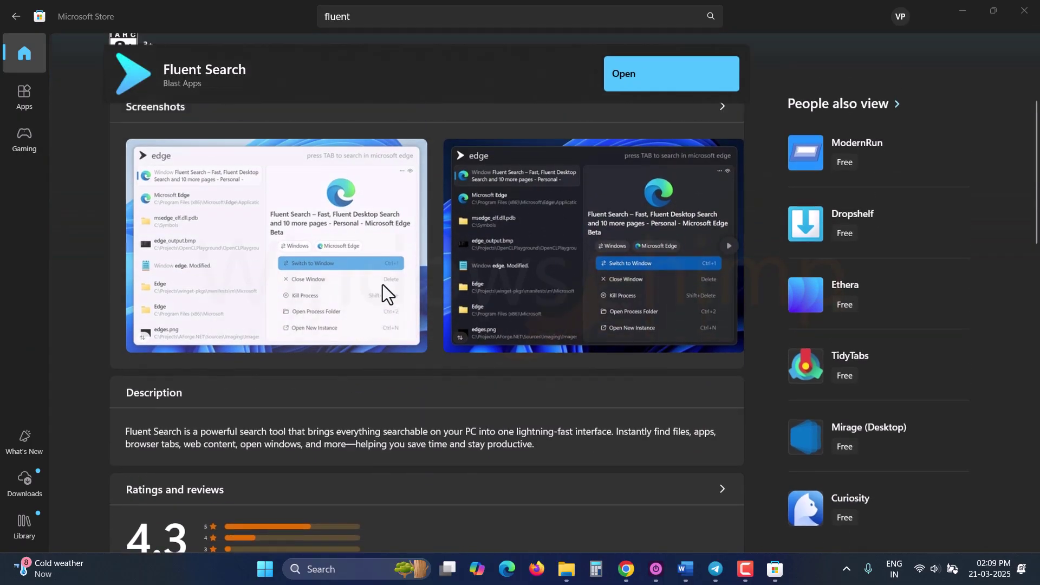
scroll(382, 284, "up", 3)
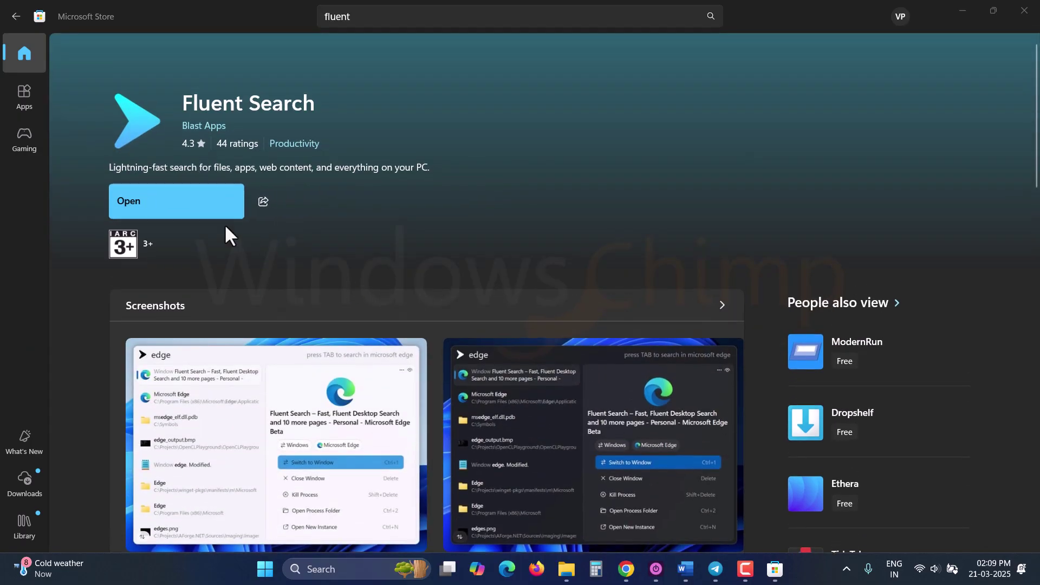
Step: Minimize the Store and try Fluent Search queries 'myfile', 'adobe' and the calculation '2+2'
left_click(963, 9)
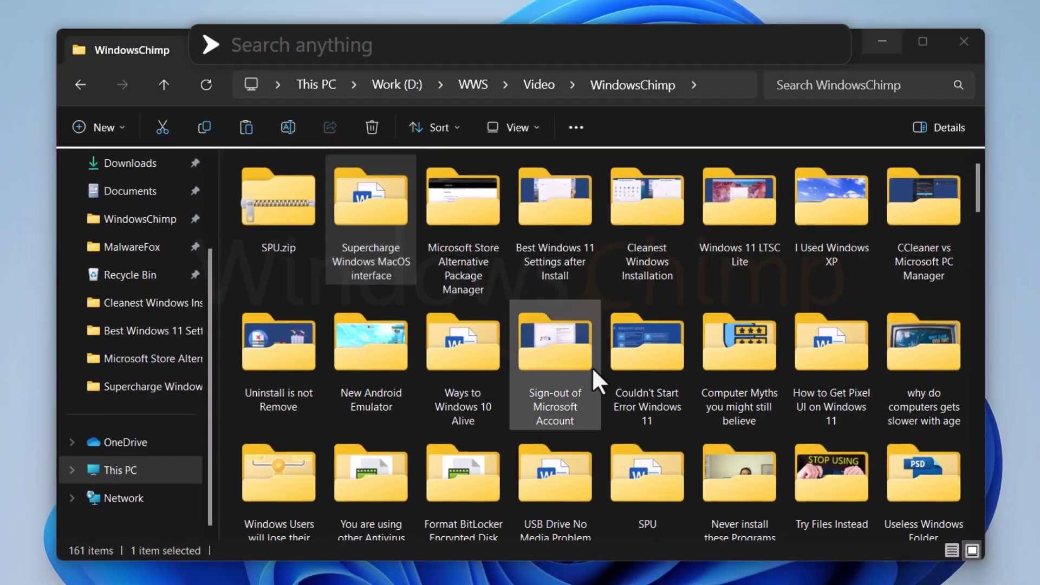
type("myfile")
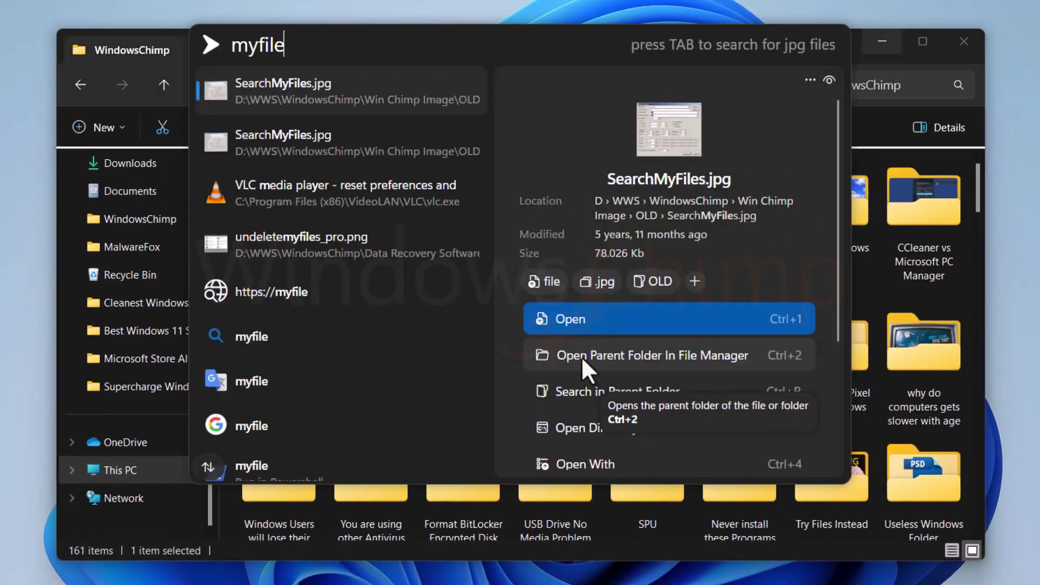
key("ctrl+a")
type("adobe")
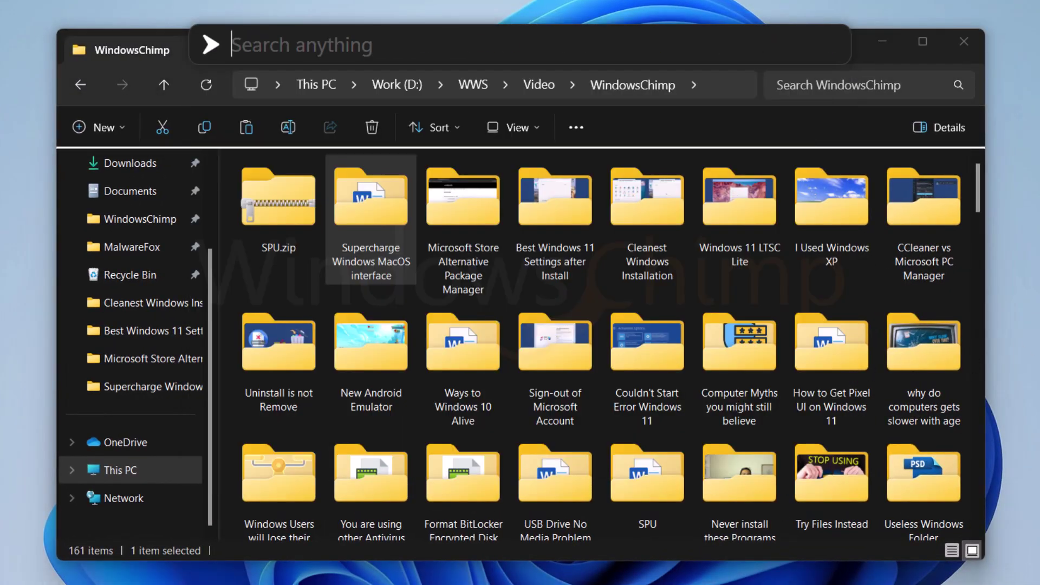
type("2+2")
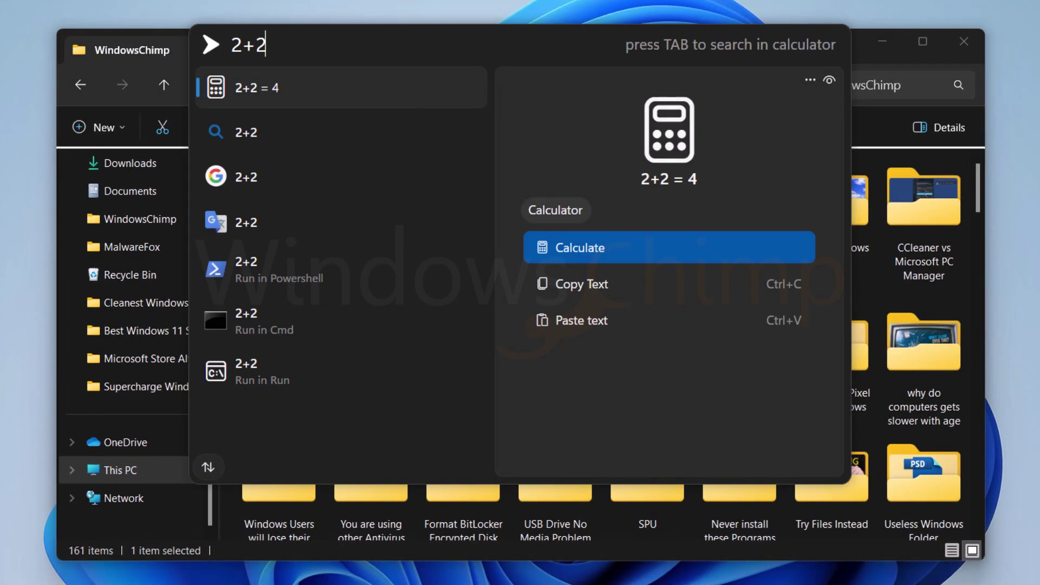
Step: Scope a search to Google for 'myfile', then ask ChatGPT 'write a c program for adding 2 nu'
key("ctrl+a")
type("google")
key("Tab")
type("myfile")
key("ctrl+a")
key("BackSpace")
key("BackSpace")
type("chatgpt")
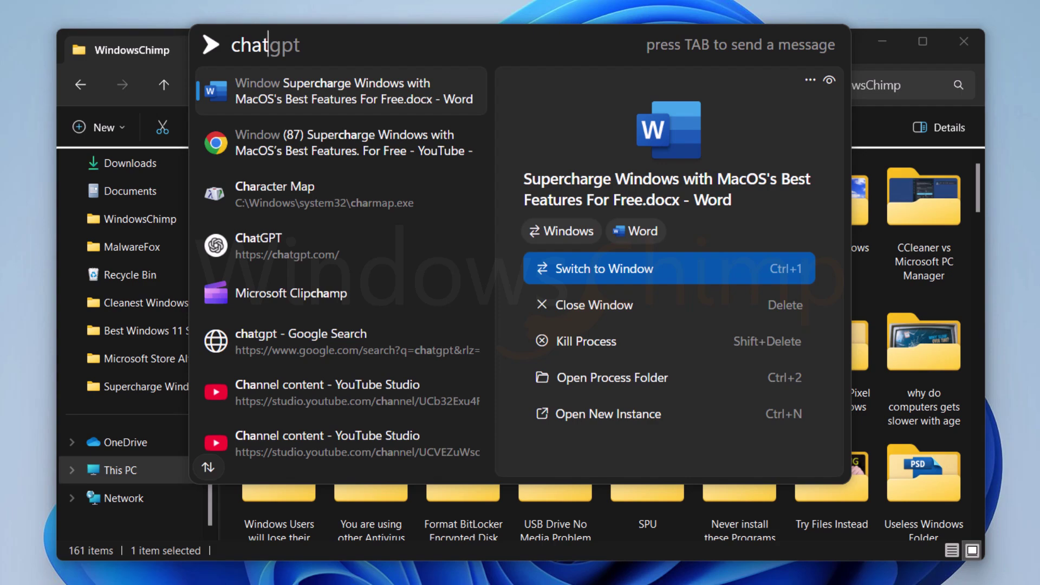
key("Tab")
type("write a c program for adding 2 nu")
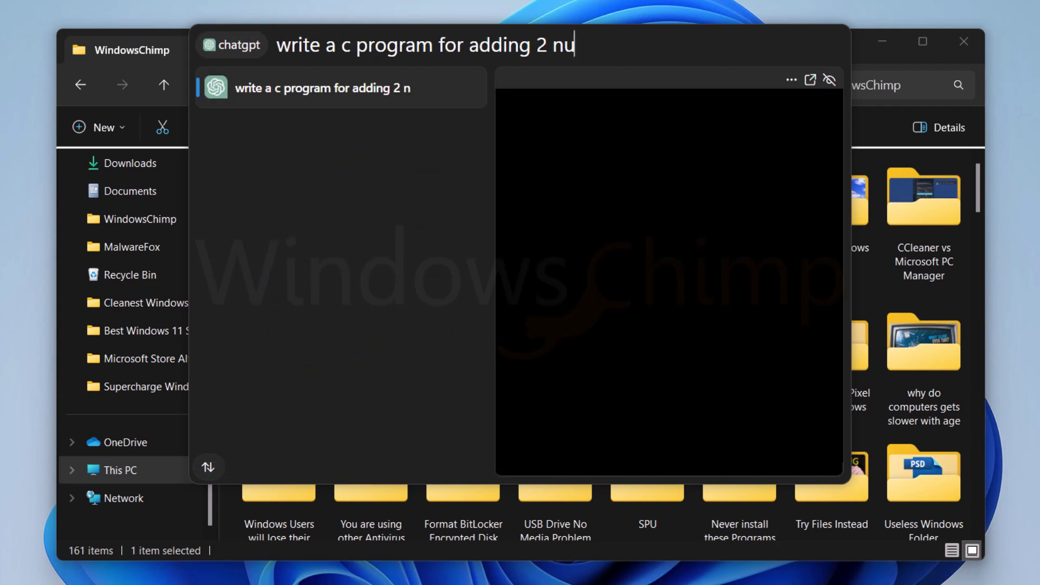
Step: Search 'addbe' to list Adobe apps and start tagging the Premiere Pro result, then cancel
key("ctrl+a")
key("BackSpace")
key("BackSpace")
type("add")
type("be")
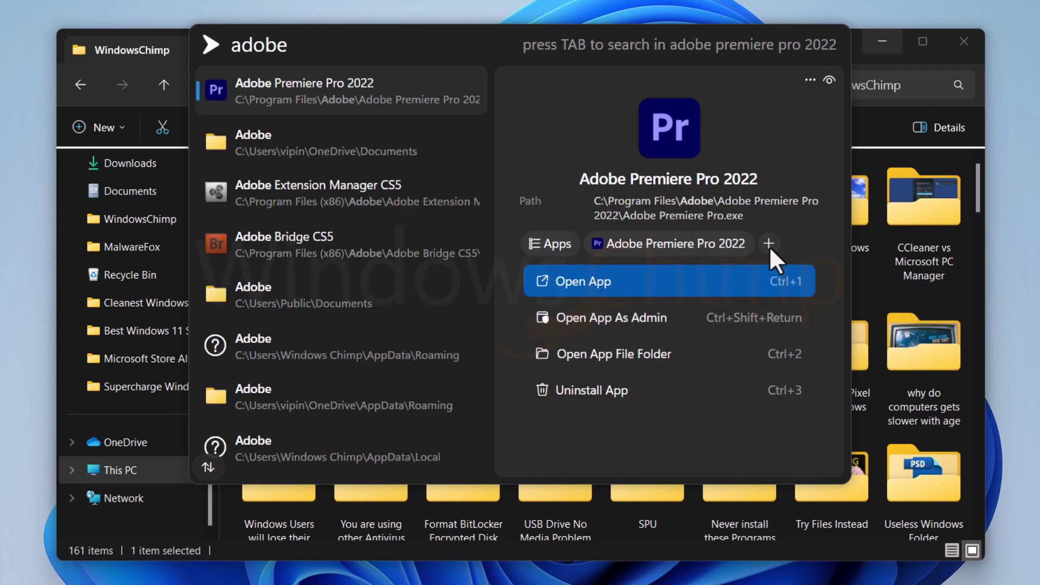
left_click(768, 243)
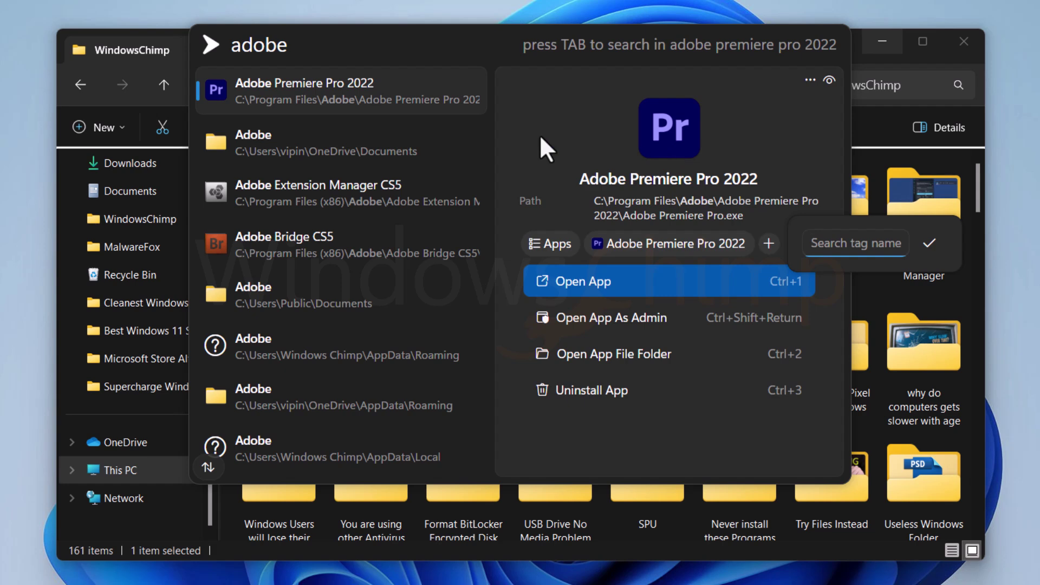
key("Escape")
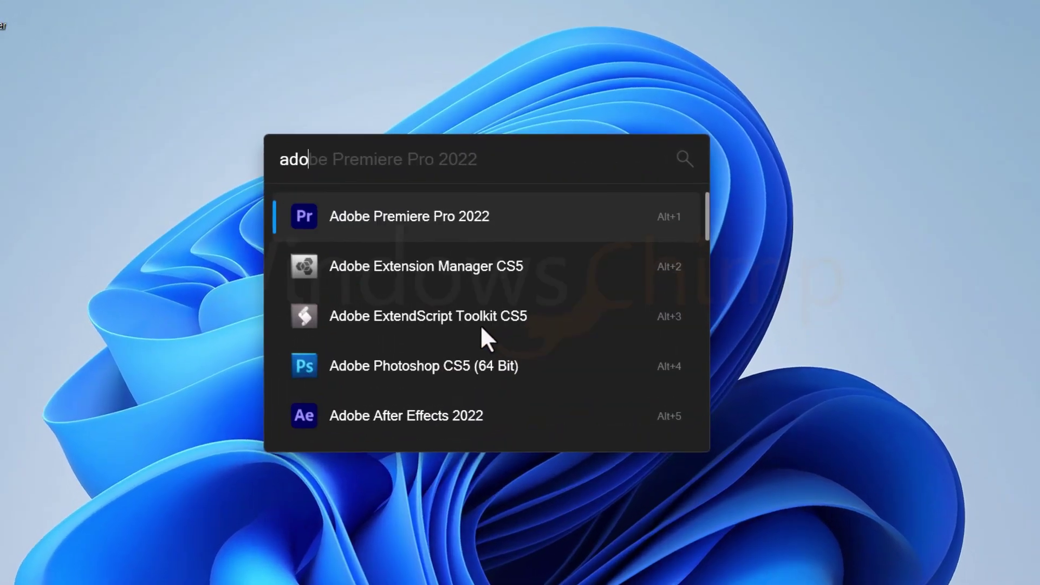
Step: Search Everything for 'myfile' and look through the Bookmarks menu before closing it
type("be")
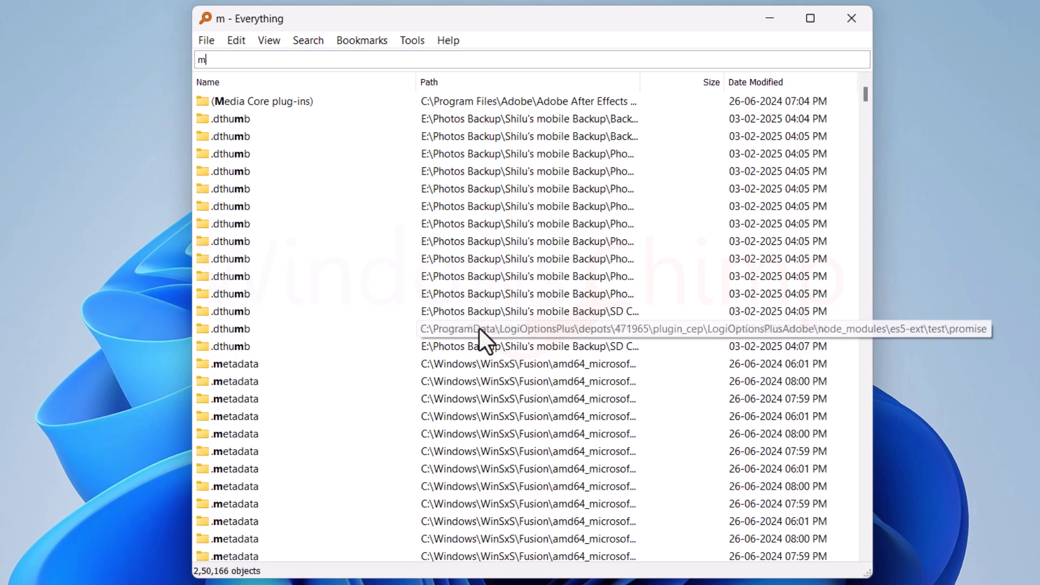
type("yfile")
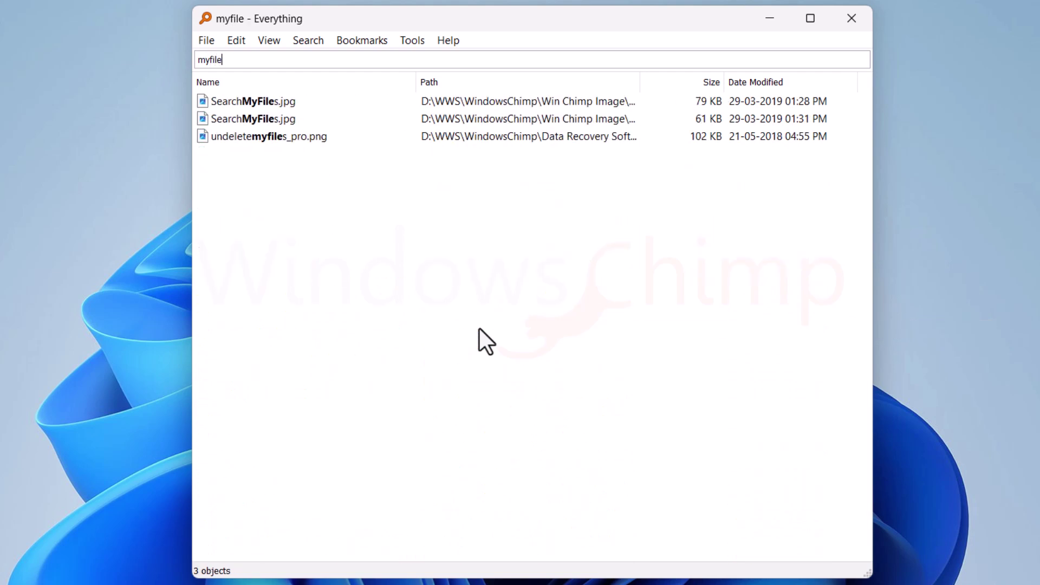
left_click(371, 40)
left_click(442, 33)
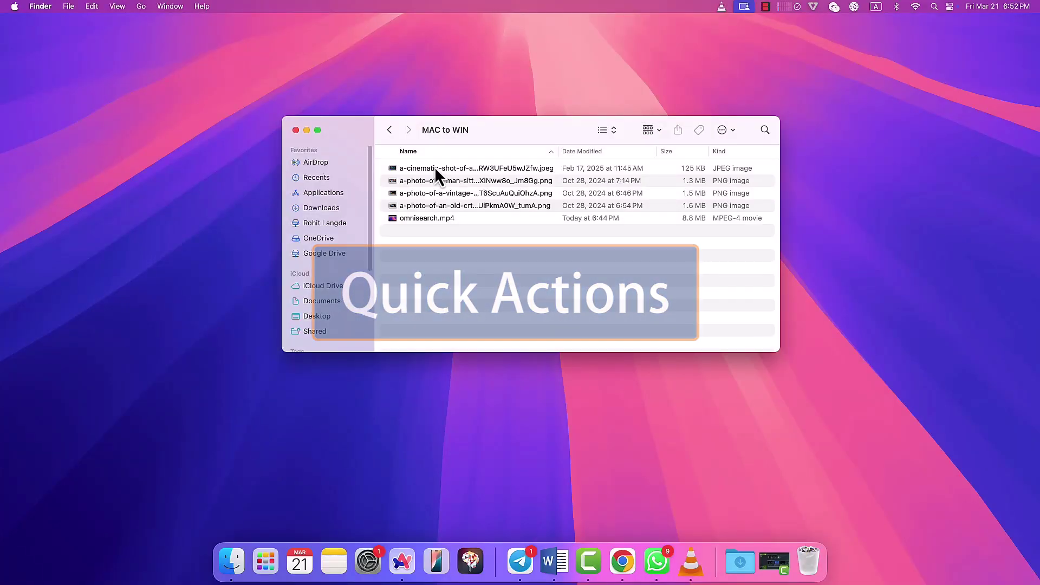
Step: Select all four image files in MAC to WIN and show their Quick Actions submenu
left_click(435, 168)
left_click(446, 205, "shift")
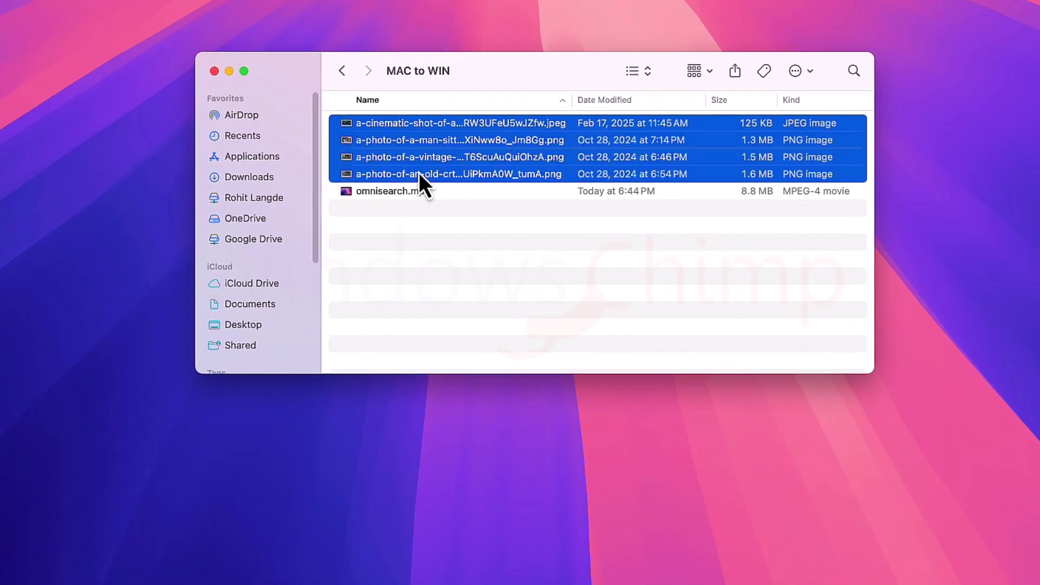
right_click(446, 205)
mouse_move(474, 487)
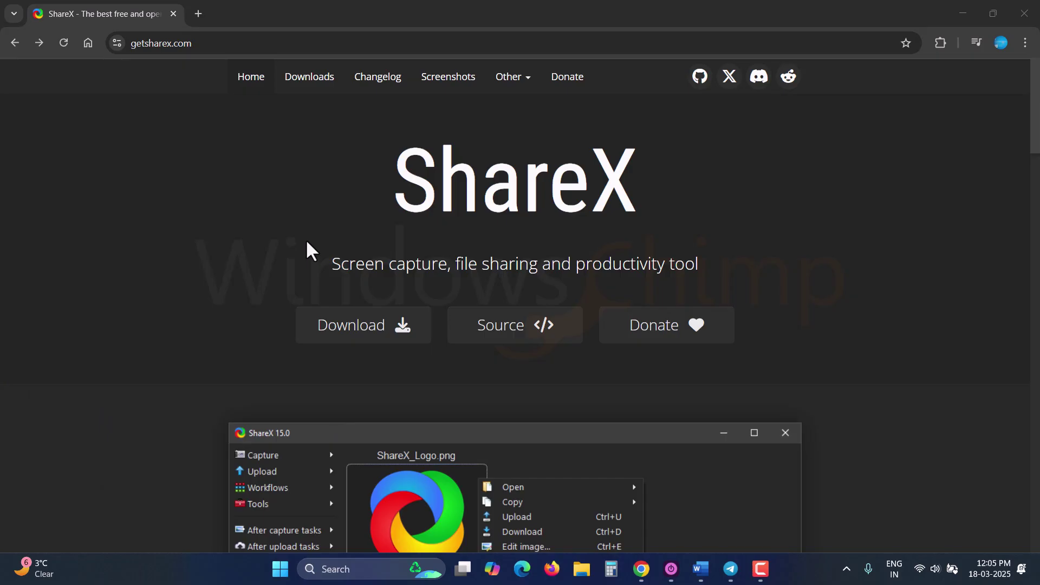
Step: Scroll down getsharex.com toward the ShareX download options
scroll(534, 349, "down", 10)
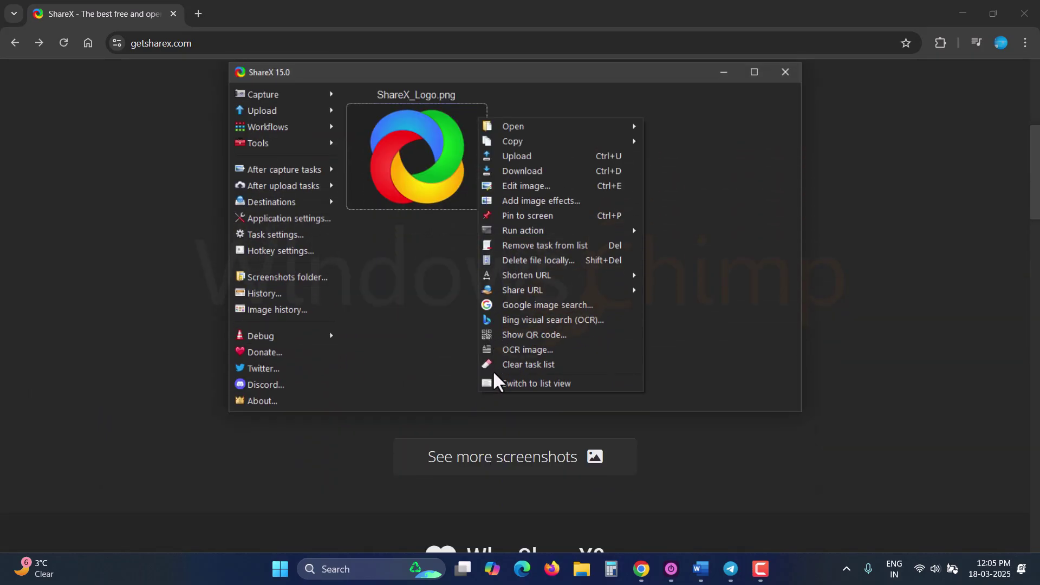
scroll(495, 409, "down", 2)
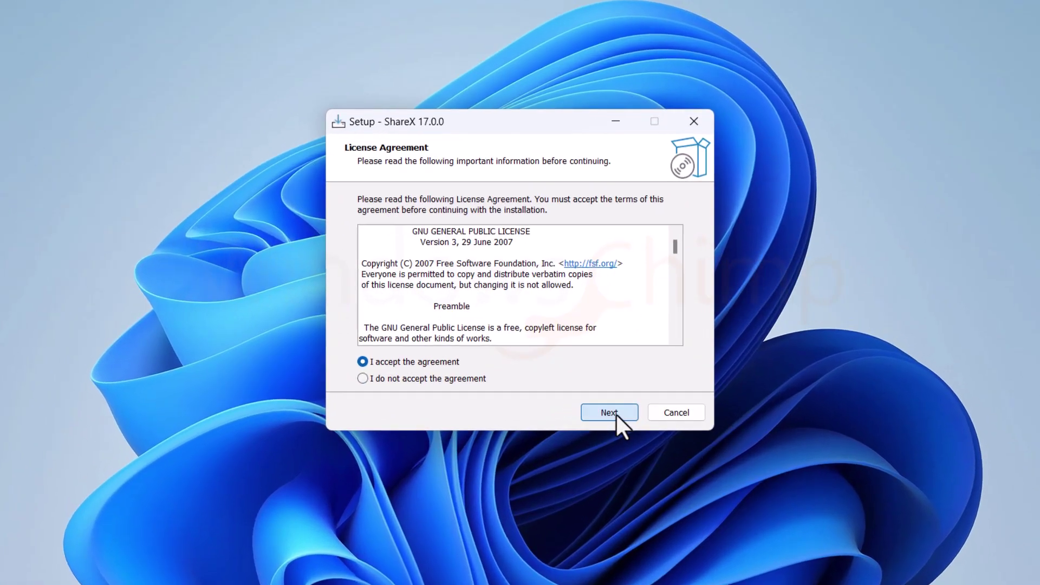
Step: Accept the licence, install ShareX, and launch it when setup finishes
left_click(610, 413)
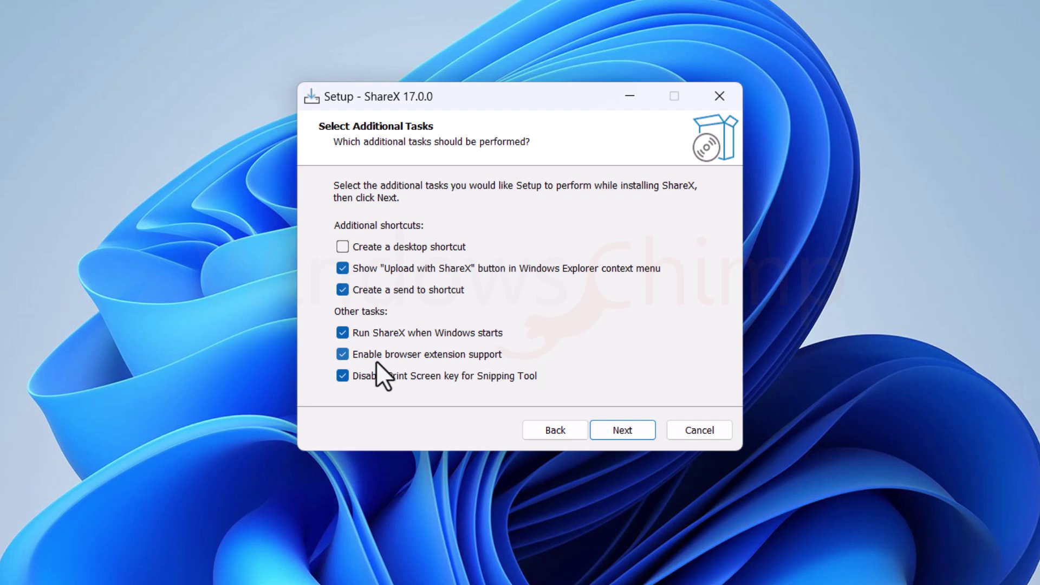
left_click(623, 430)
left_click(622, 431)
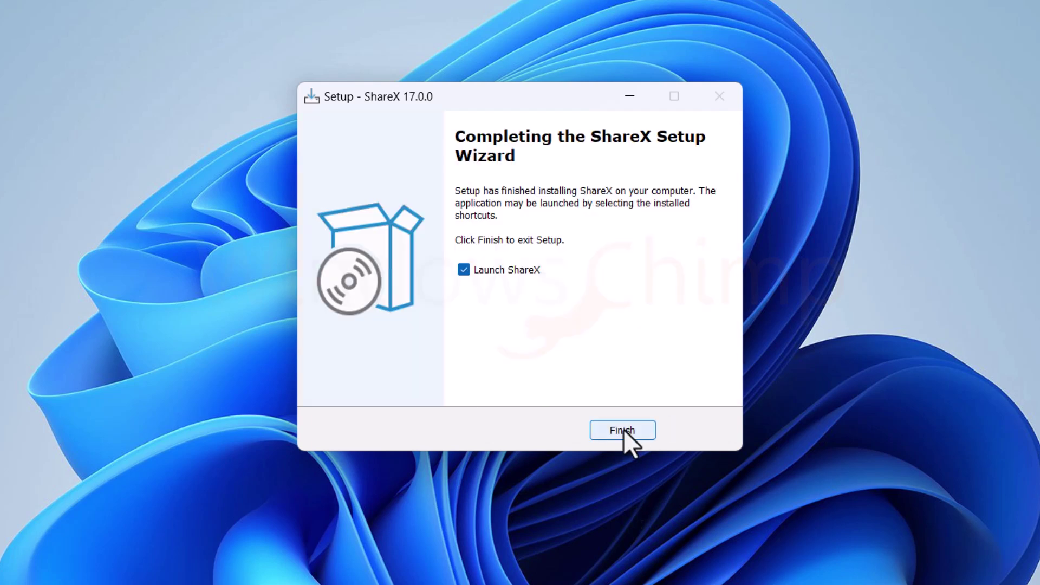
left_click(622, 430)
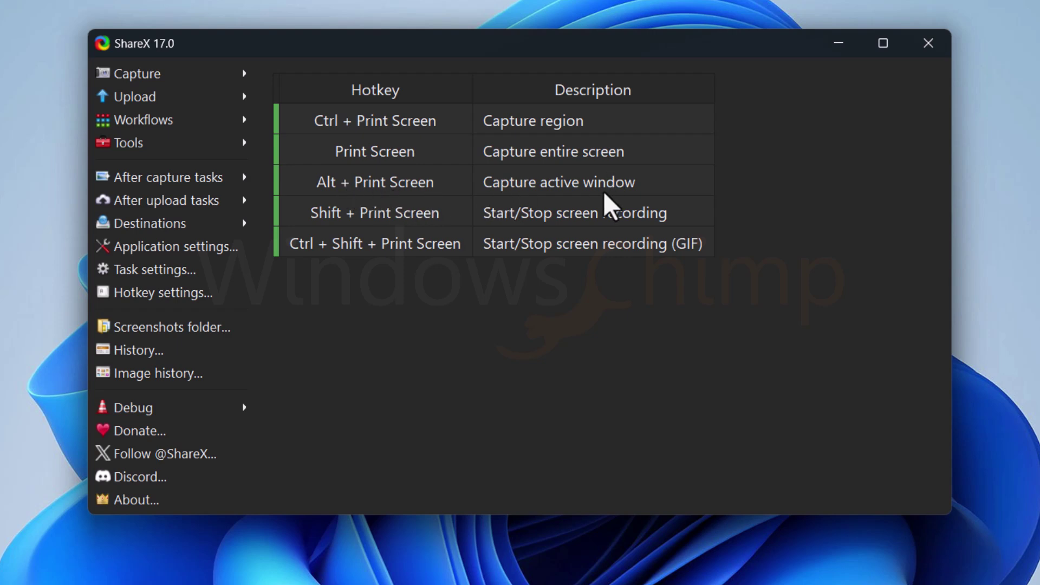
Step: Capture the full screen with Print Screen and open the capture in the image editor
key("Print")
right_click(336, 142)
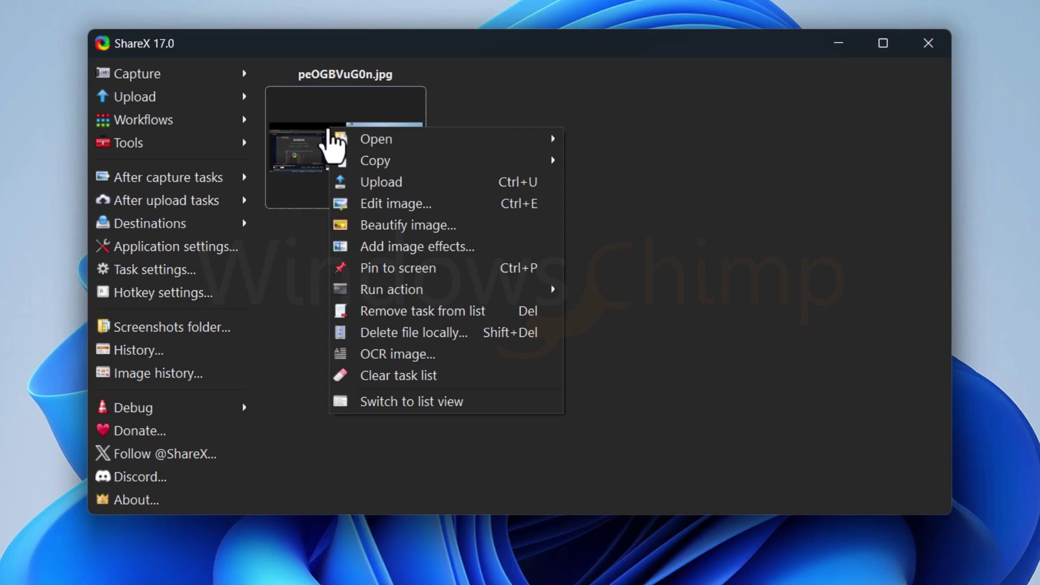
left_click(379, 202)
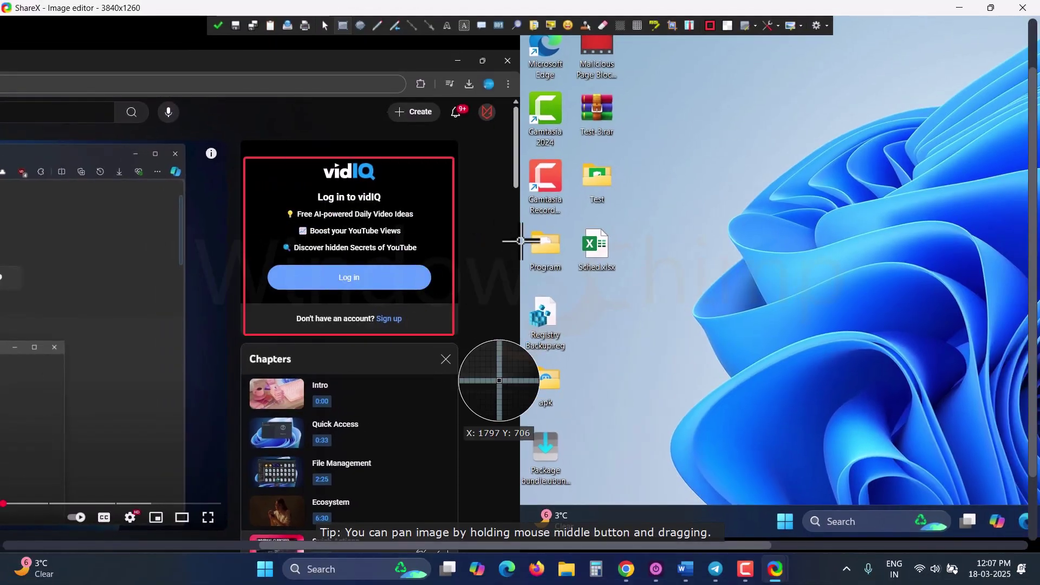
Step: Annotate the screenshot with a red arrow, rectangle, ellipses, X lines and an emoji sticker
mouse_move(668, 236)
left_mouse_down()
mouse_move(585, 274)
mouse_move(688, 195)
mouse_move(612, 165)
left_mouse_up()
left_click_drag(639, 82, 768, 142)
left_click_drag(719, 209, 846, 329)
left_click(568, 25)
left_click(868, 214)
left_click_drag(634, 82, 801, 178)
left_click_drag(780, 208, 369, 240)
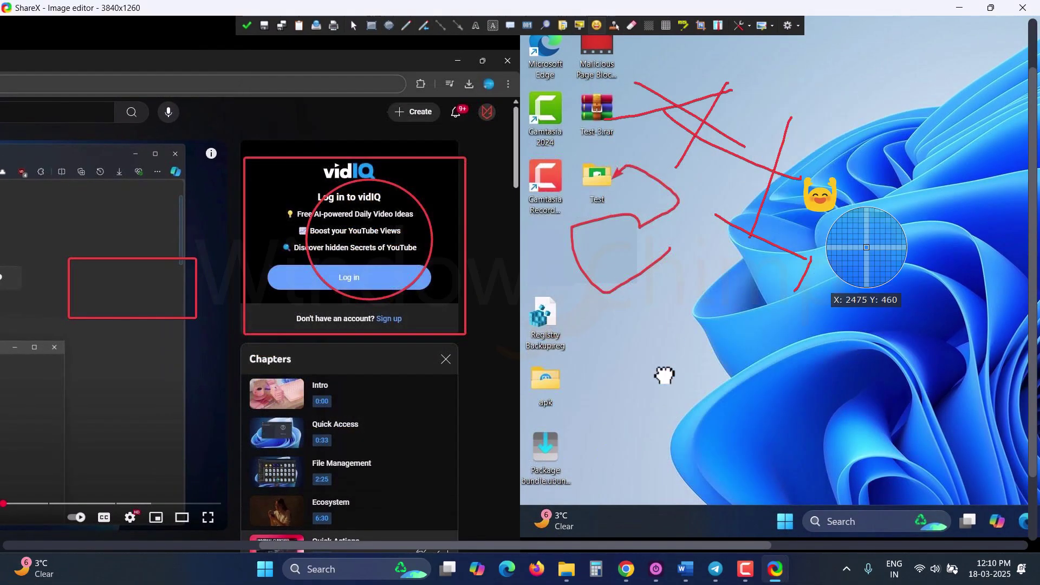
left_click_drag(471, 343, 614, 435)
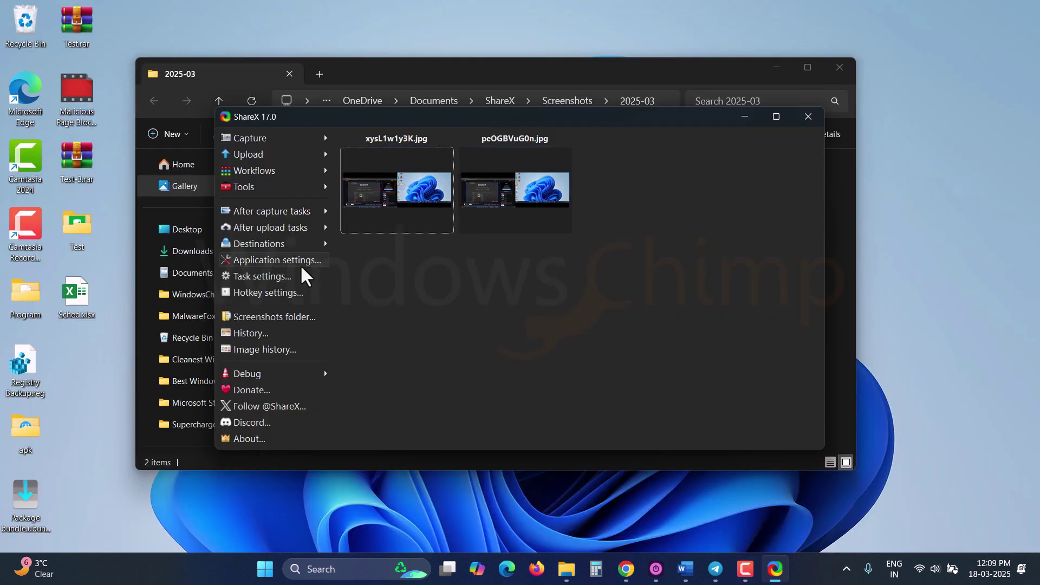
Step: Enable 'Show Edit with ShareX button in Windows Explorer context menu' and use it on a screenshot
left_click(282, 260)
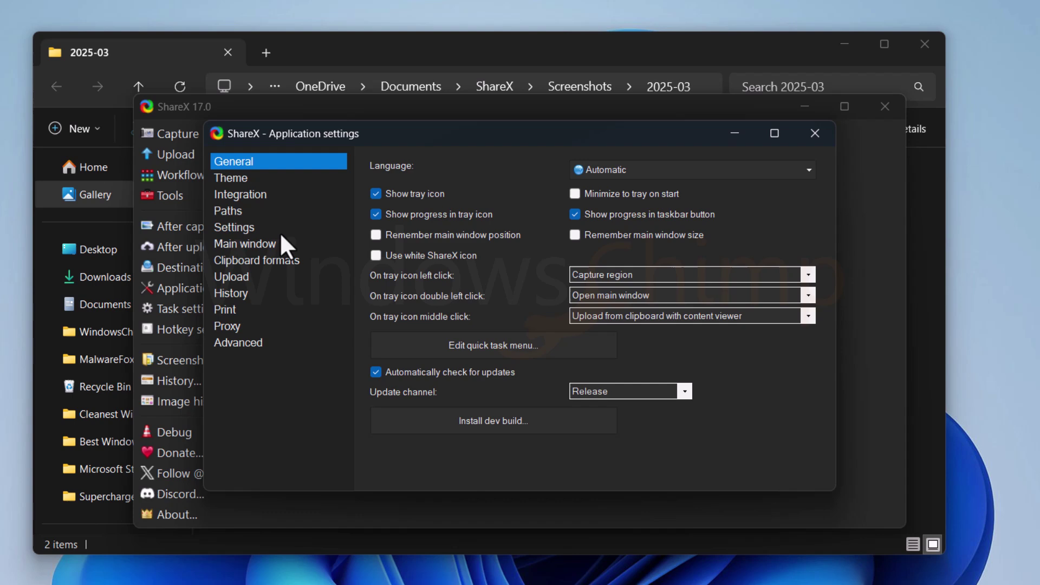
left_click(241, 193)
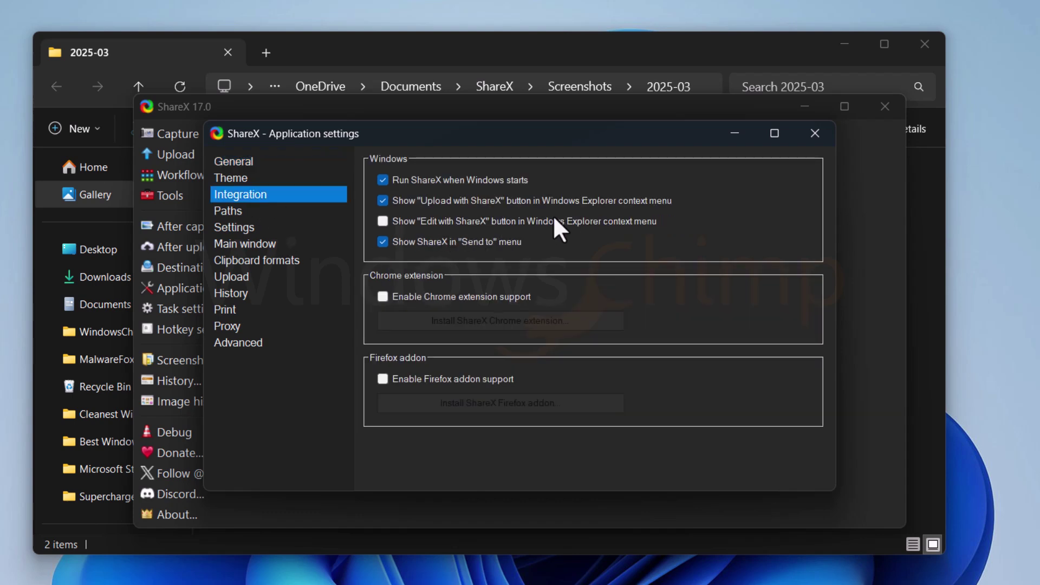
left_click(383, 221)
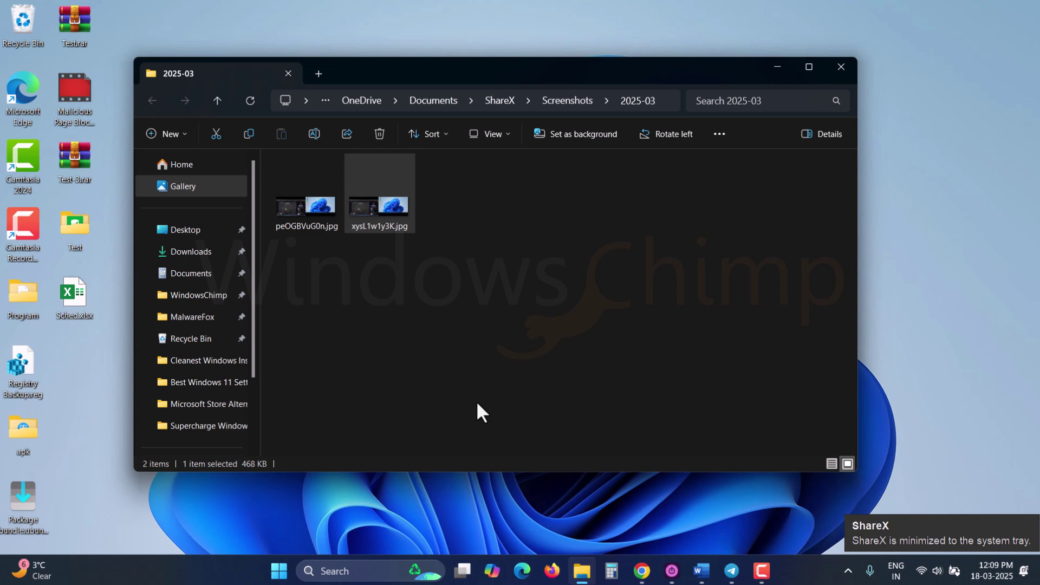
key("shift+F10")
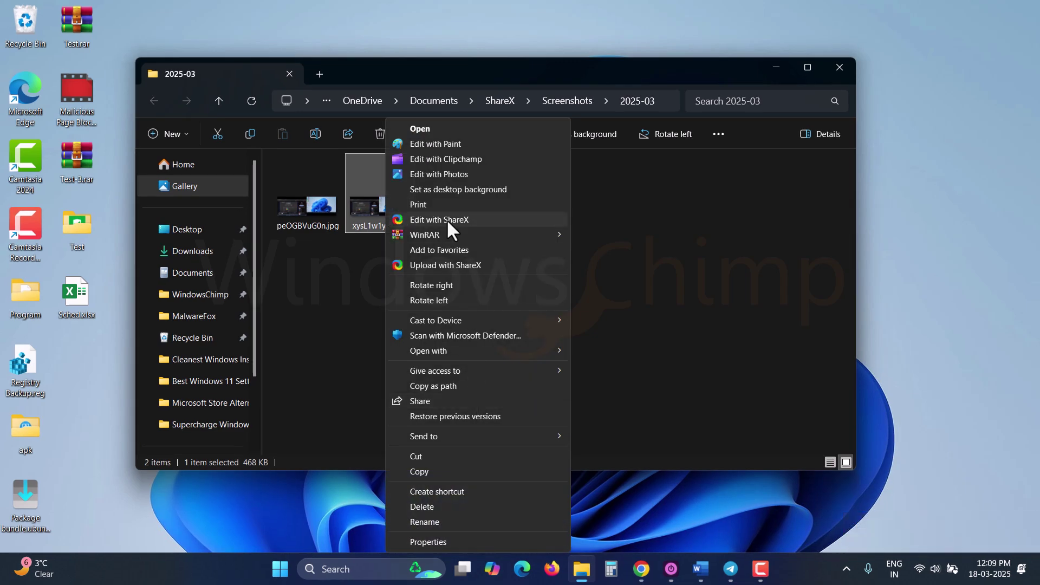
left_click(446, 219)
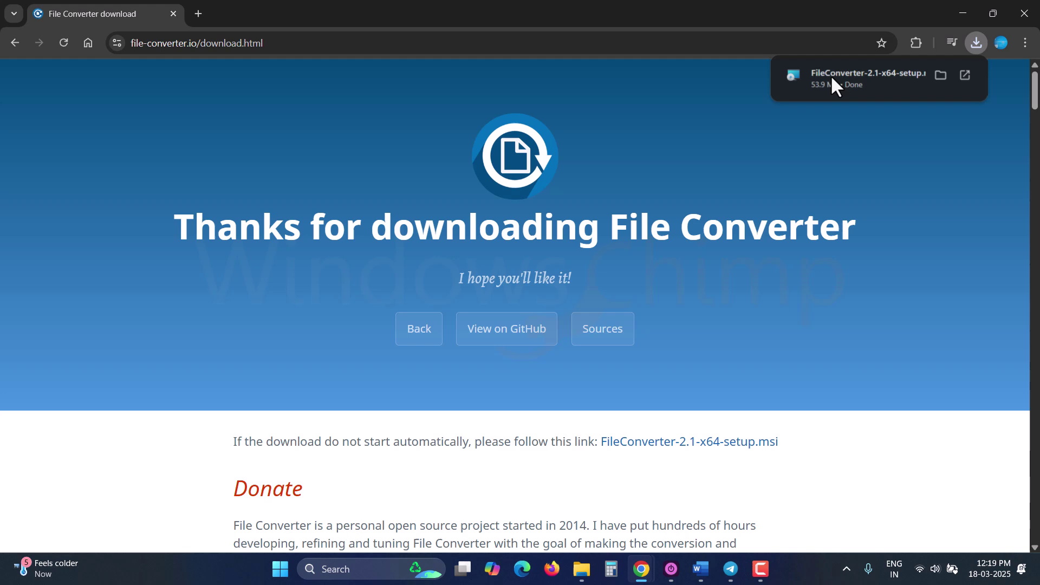
Step: Install File Converter from the downloaded .msi, approve UAC, and show its options for the images
left_click(831, 75)
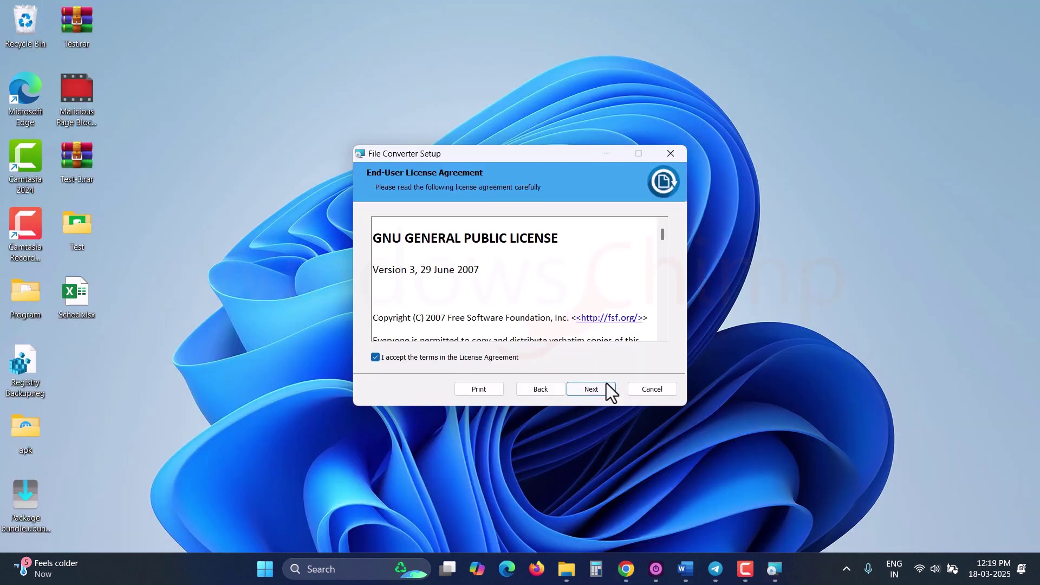
left_click(600, 389)
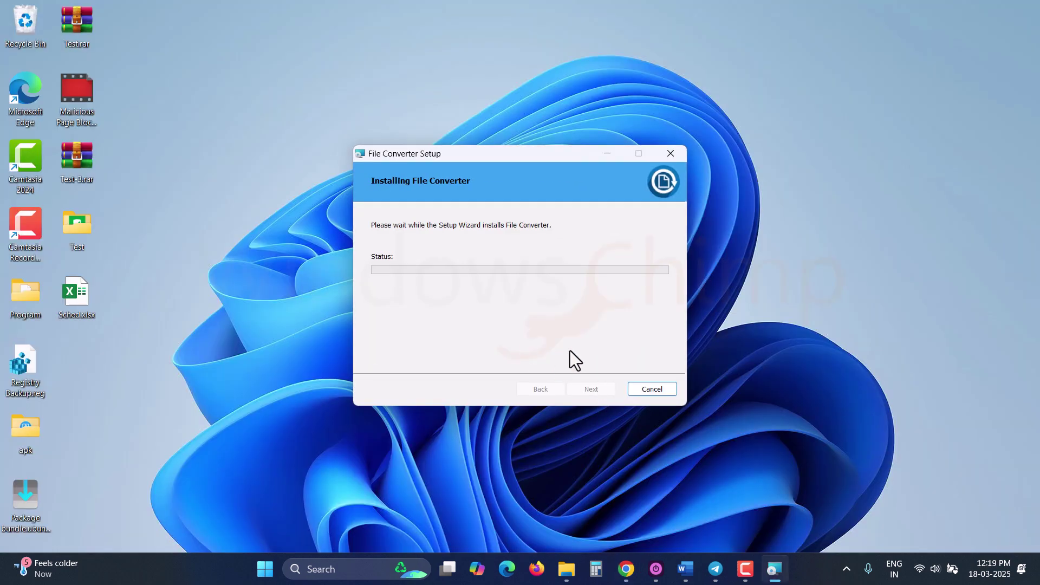
left_click(469, 384)
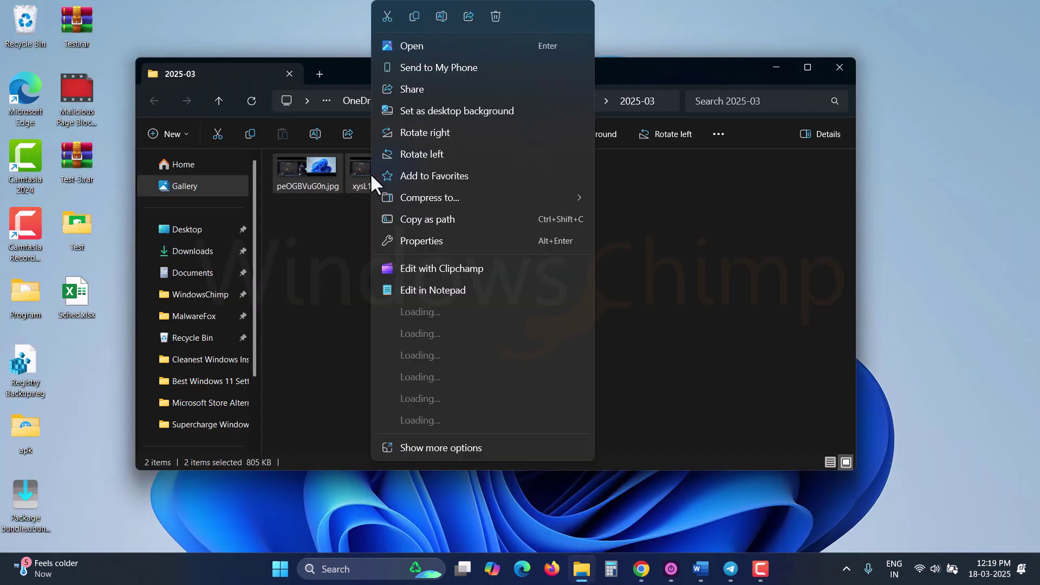
left_click(449, 356)
mouse_move(452, 367)
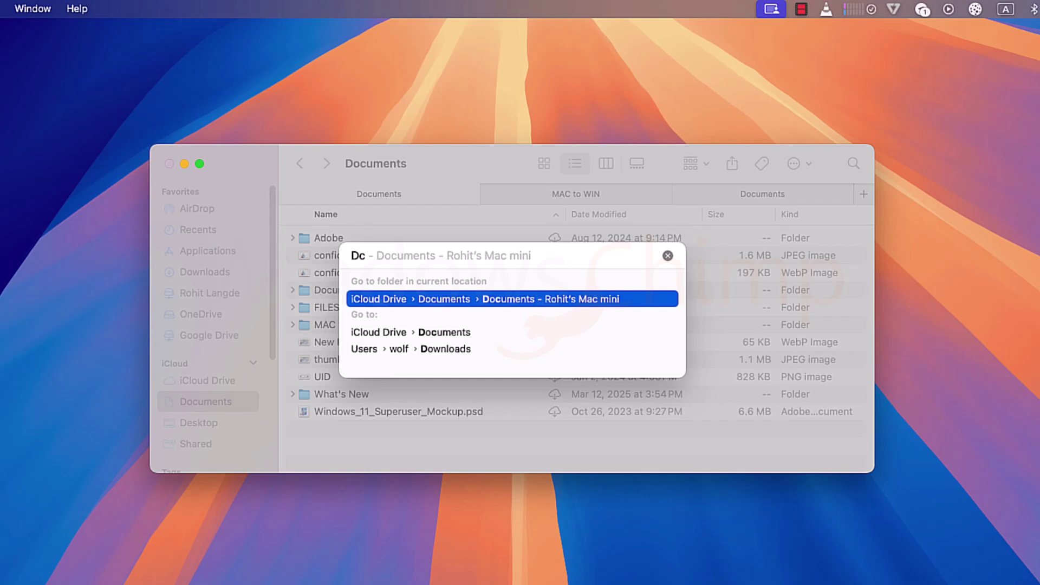
Step: Type 'iCloud' in Go to Folder, autocomplete the iCloud Drive path, then dismiss the prompt
type("iCloud")
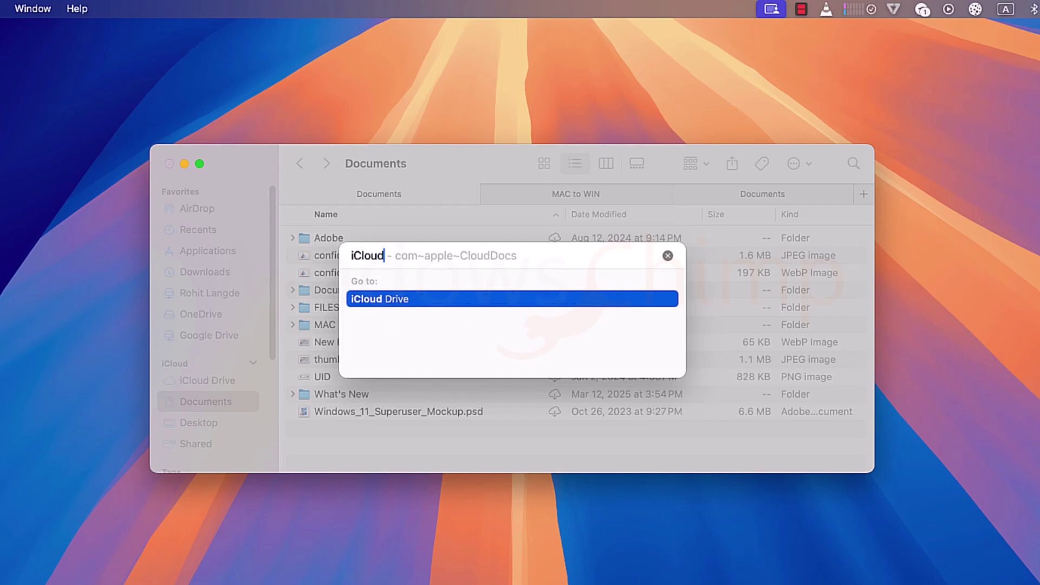
key("Tab")
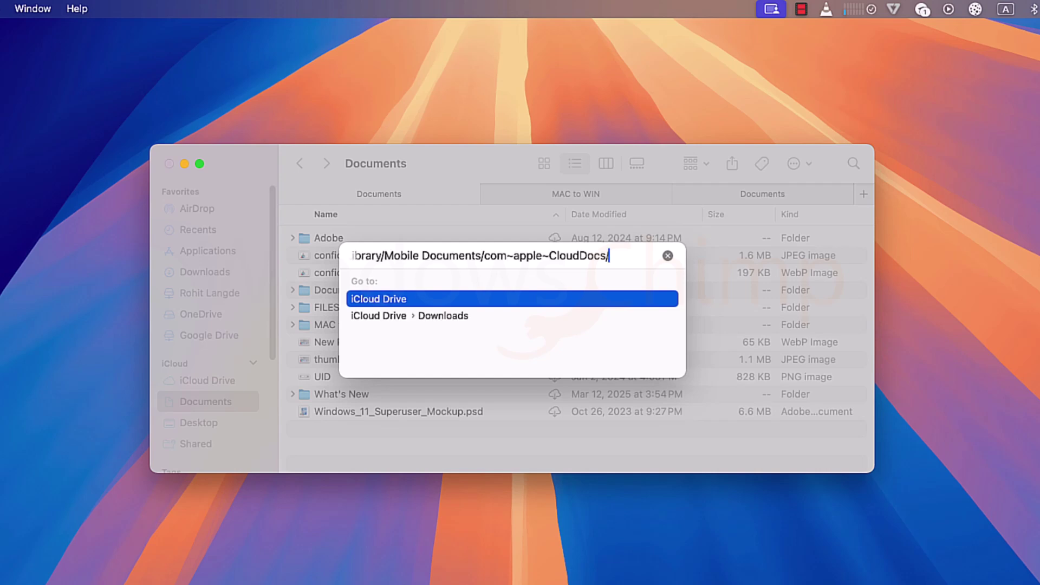
key("Return")
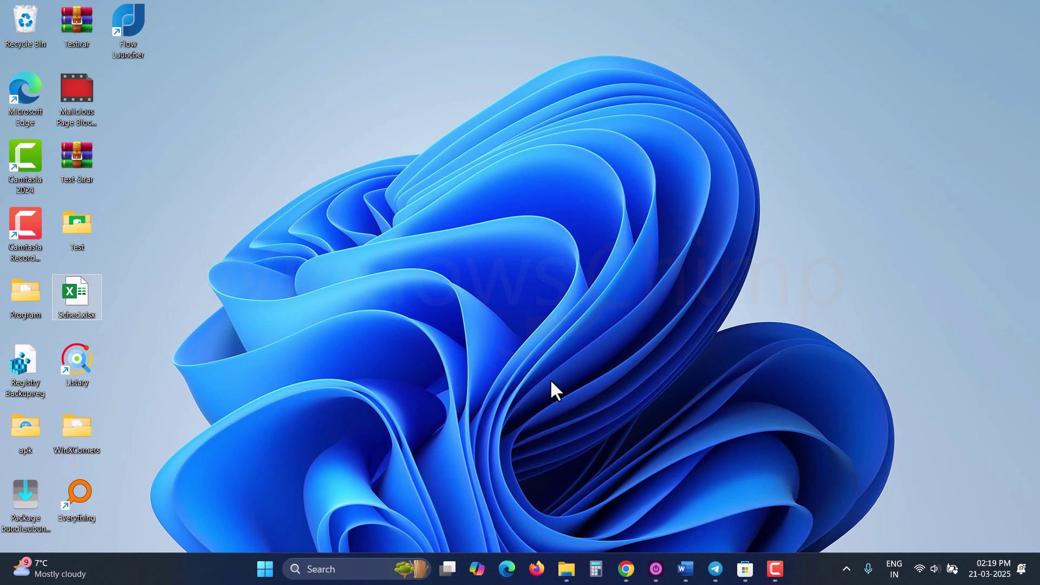
Step: Summon Listary on the desktop and search for 'myfile' and then Adobe apps
key("alt+space")
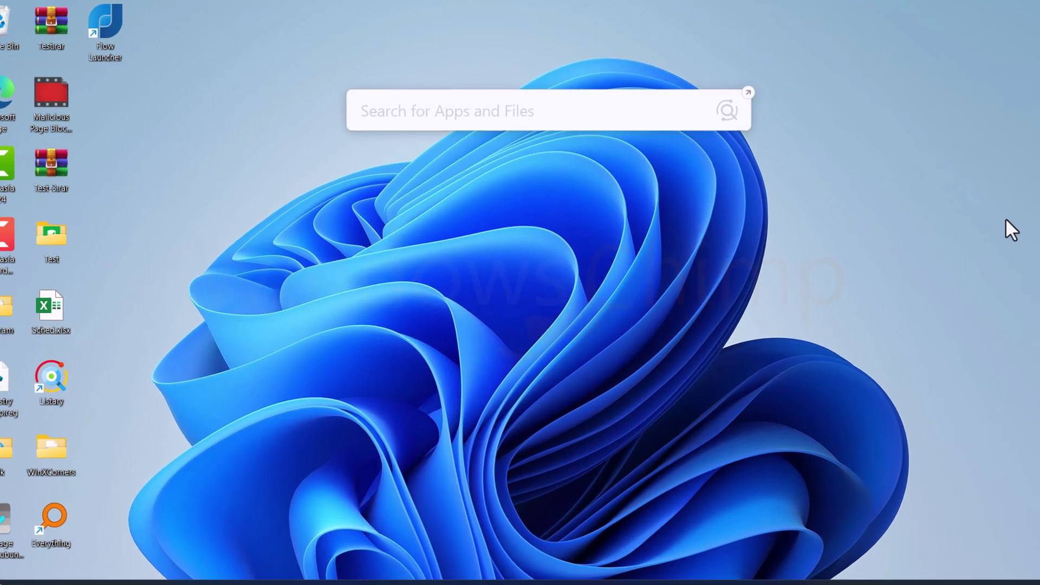
type("myfile")
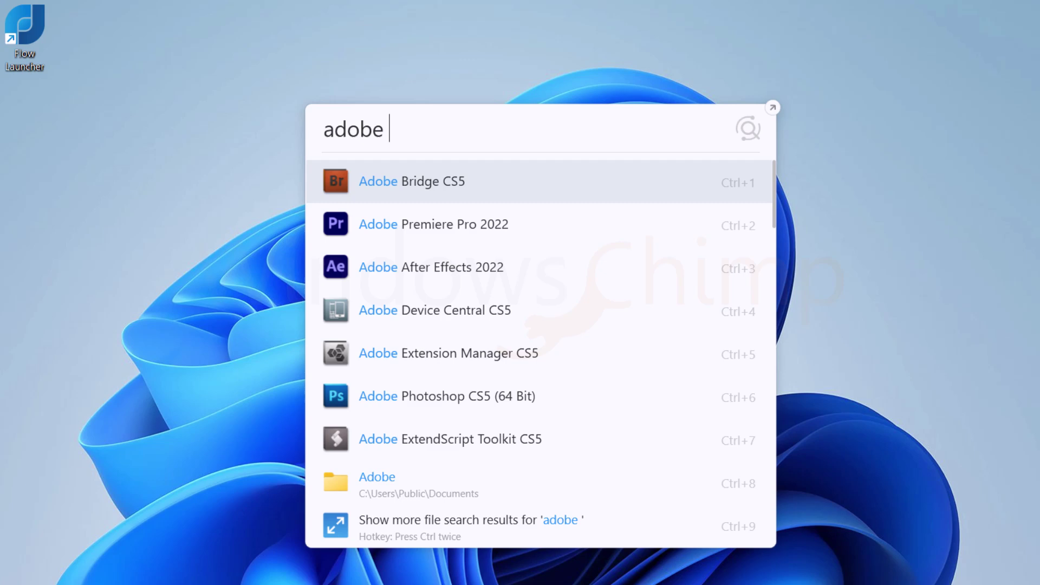
type("softw")
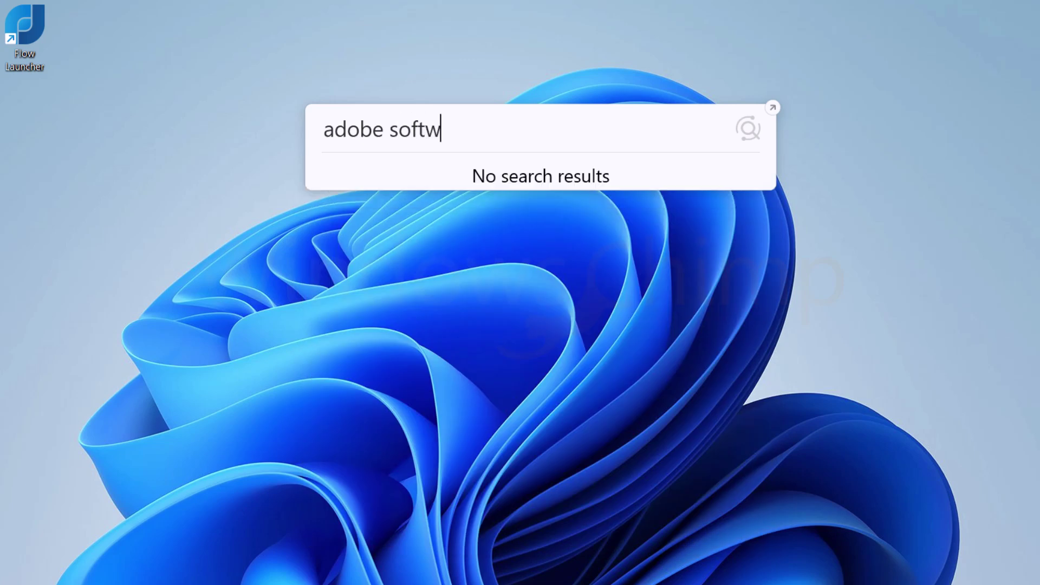
key("BackSpace")
key("BackSpace")
key("BackSpace")
key("BackSpace")
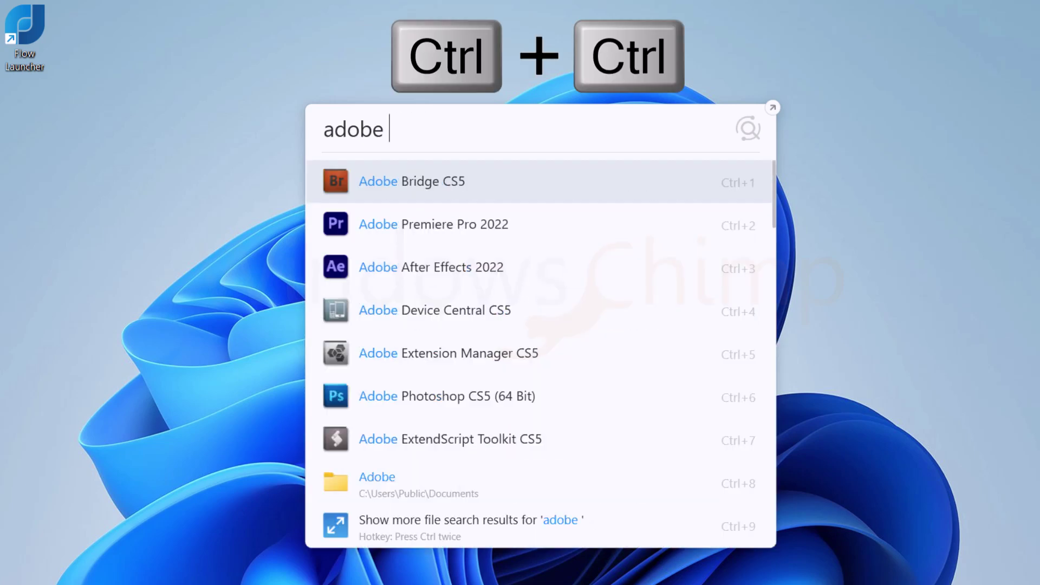
key("BackSpace")
key("BackSpace")
key("BackSpace")
key("BackSpace")
key("BackSpace")
key("BackSpace")
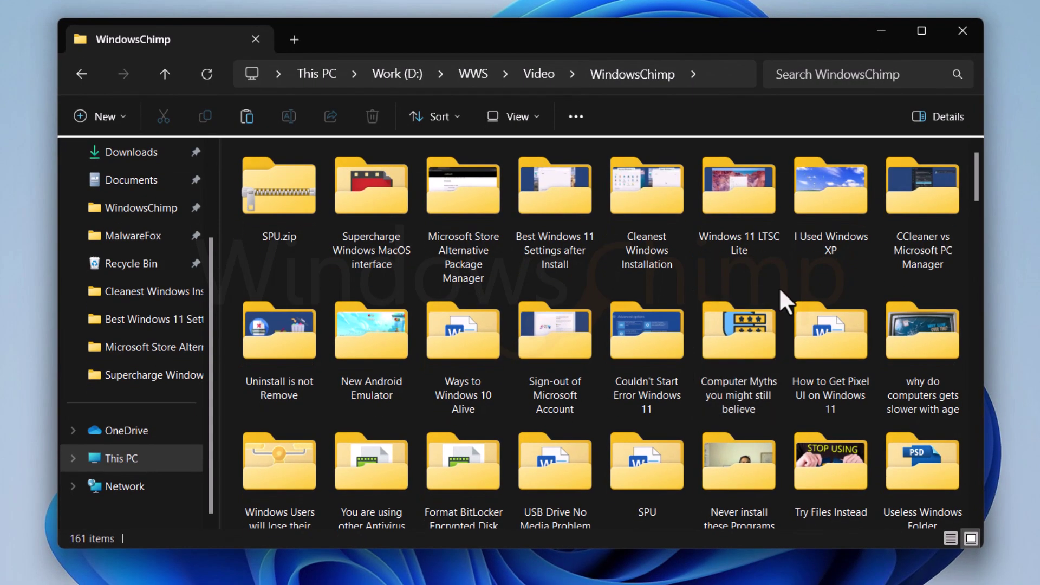
Step: In File Explorer, search 'program', open programming.png, and view that result's action menu
type("pro")
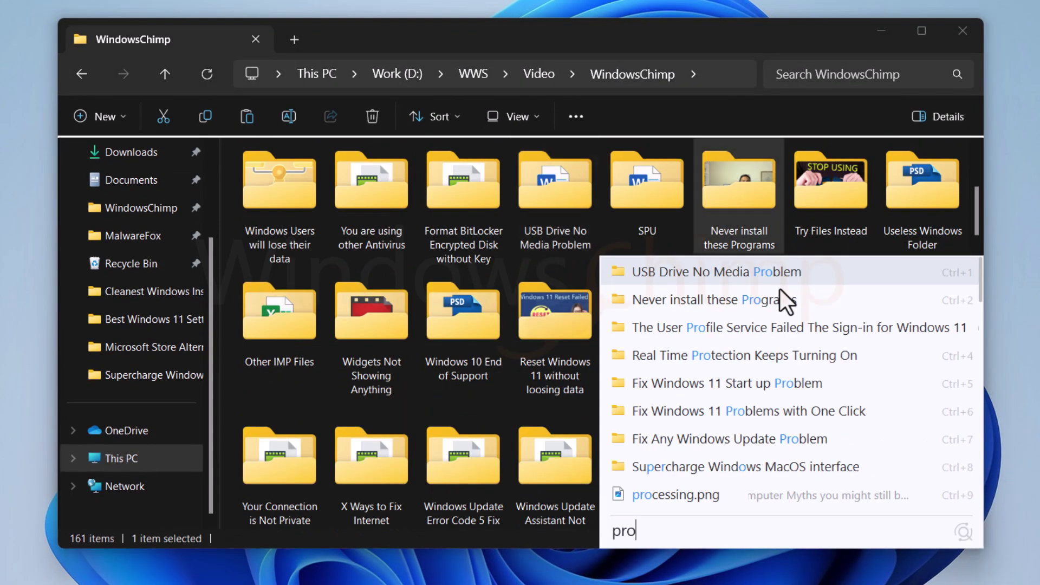
type("gram")
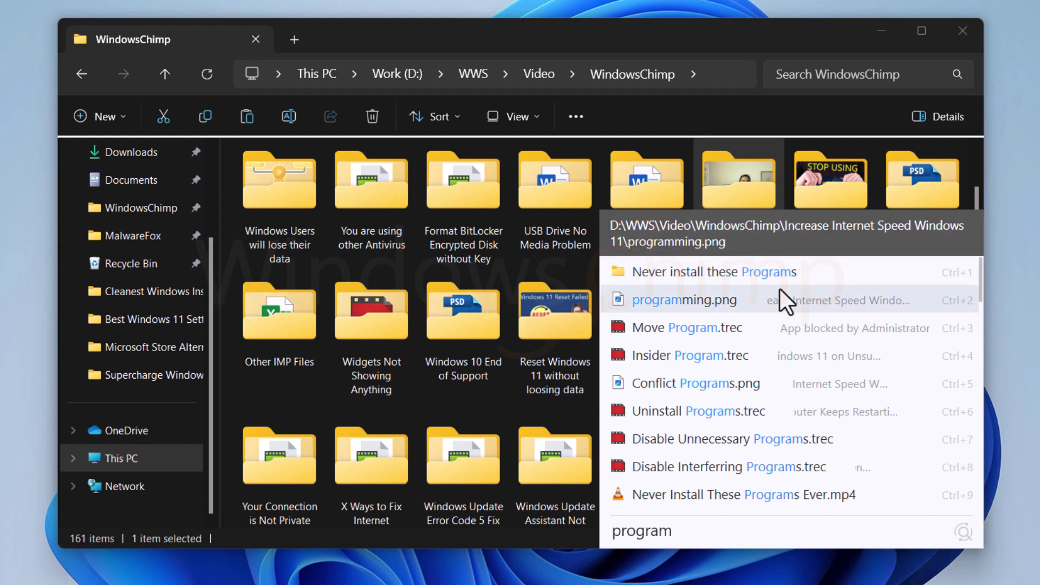
left_click(779, 288)
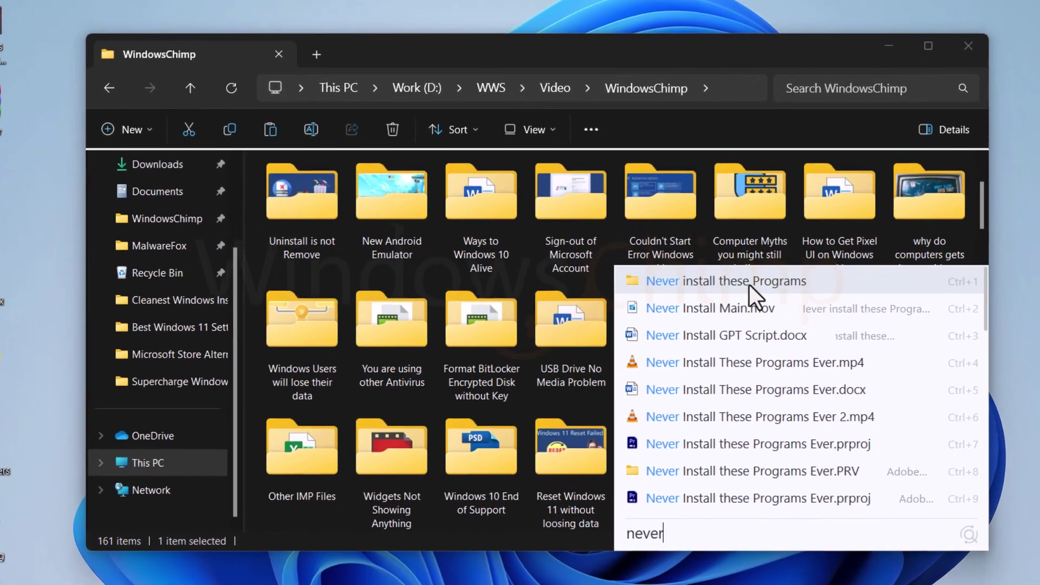
right_click(720, 272)
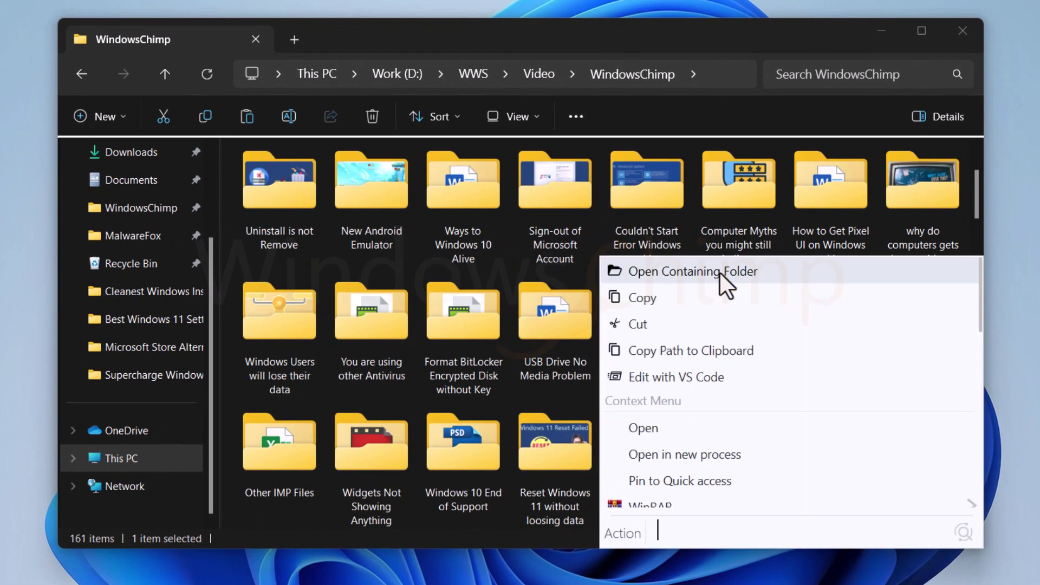
key("Escape")
Step: Use Ctrl+O actions to open the folder containing the result
key("ctrl+o")
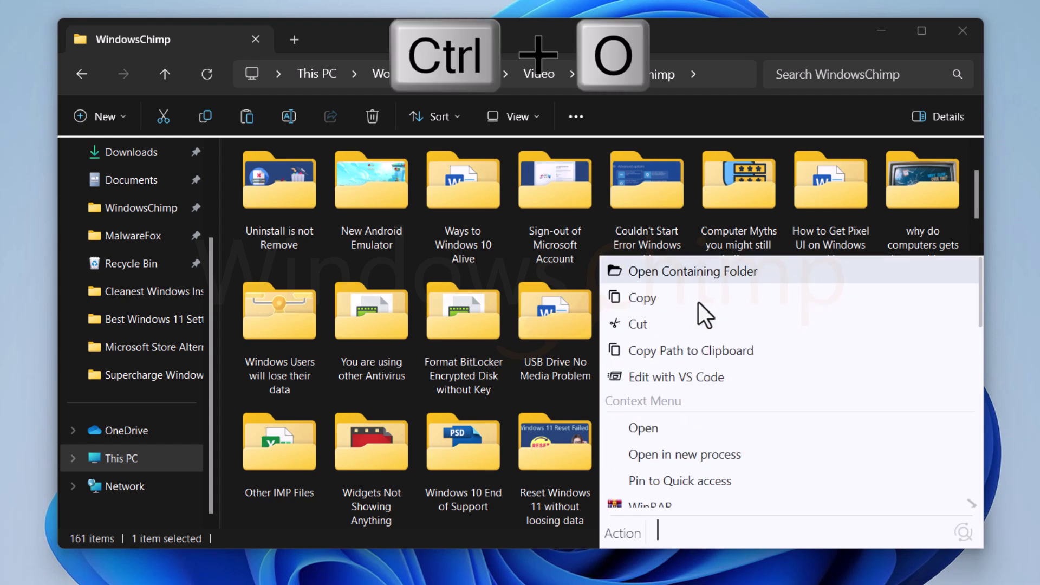
key("Down")
key("Down")
key("Up")
key("Up")
key("Return")
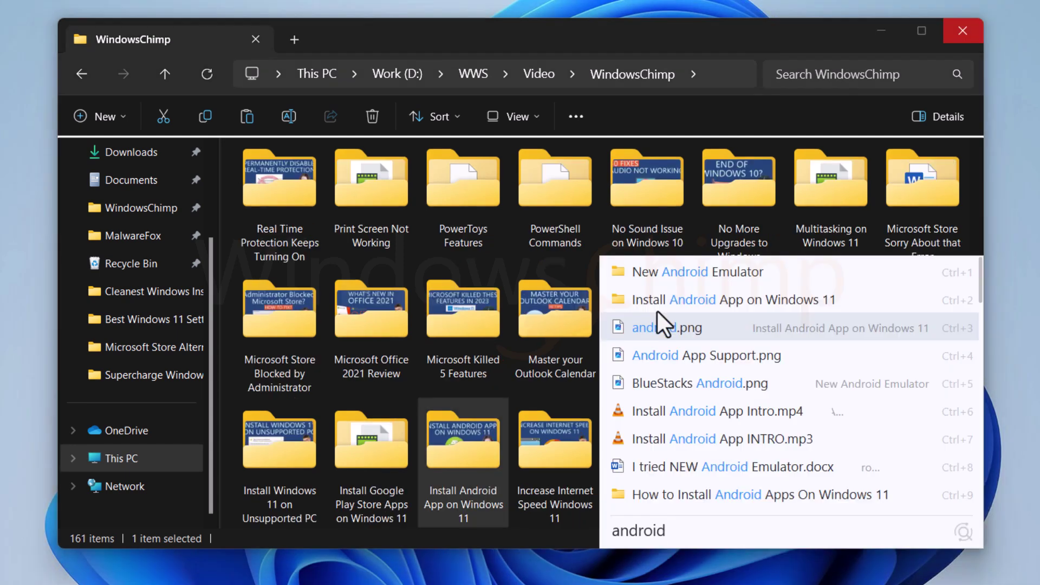
Step: Preview the android results down to Install Android App Intro.mp4
key("alt+p")
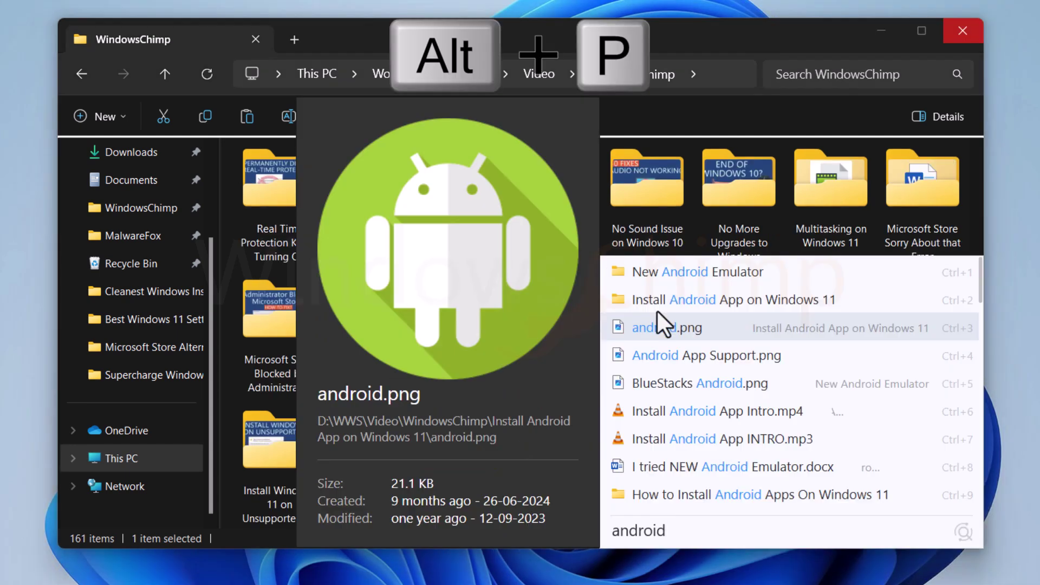
key("Down")
key("Down")
key("Down")
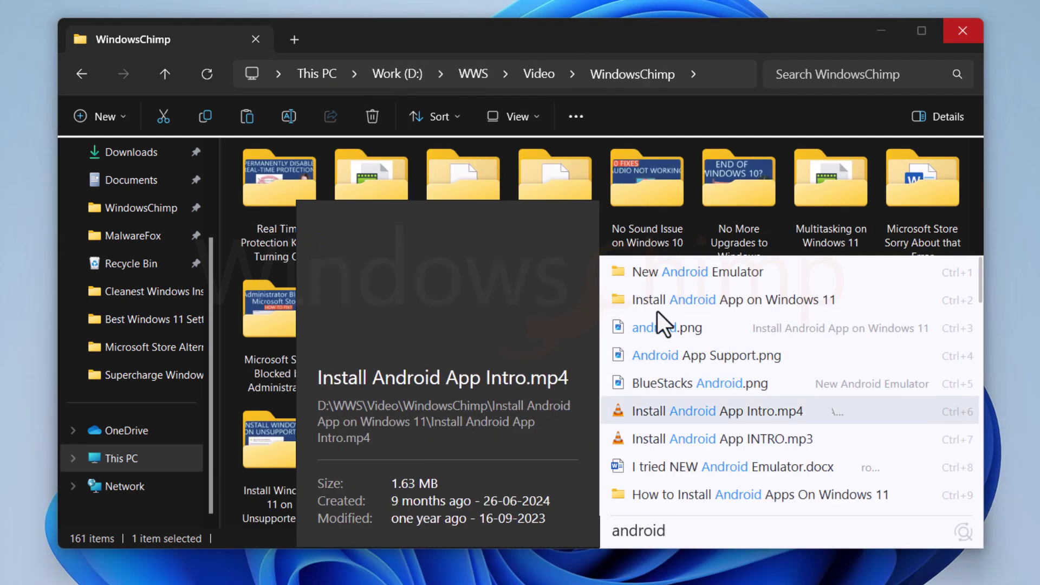
key("Down")
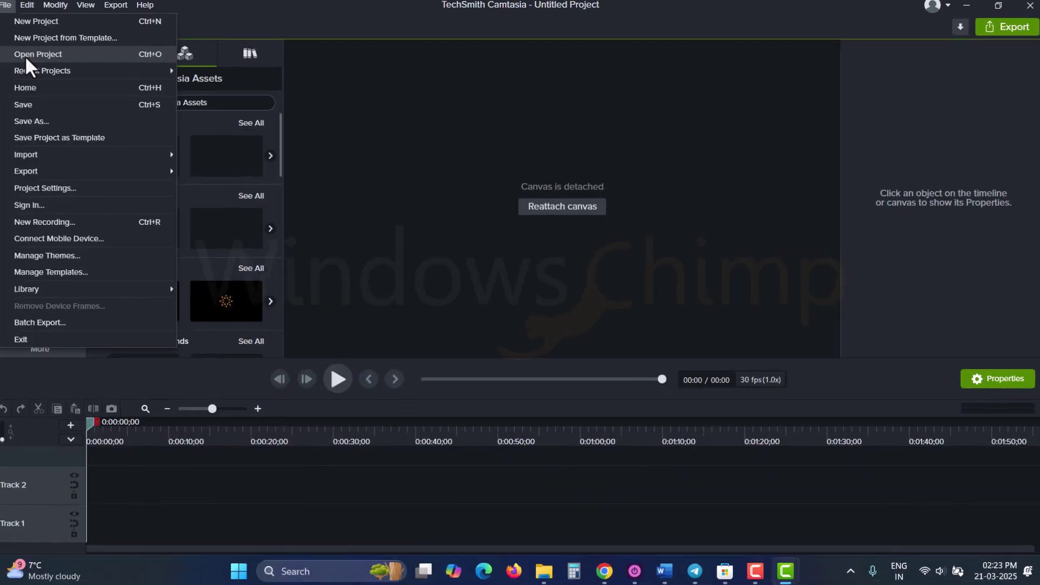
Step: Use Listary to jump Camtasia's Open Project dialog to the Install Android App on Windows 11 folder, then minimize Explorer
left_click(33, 54)
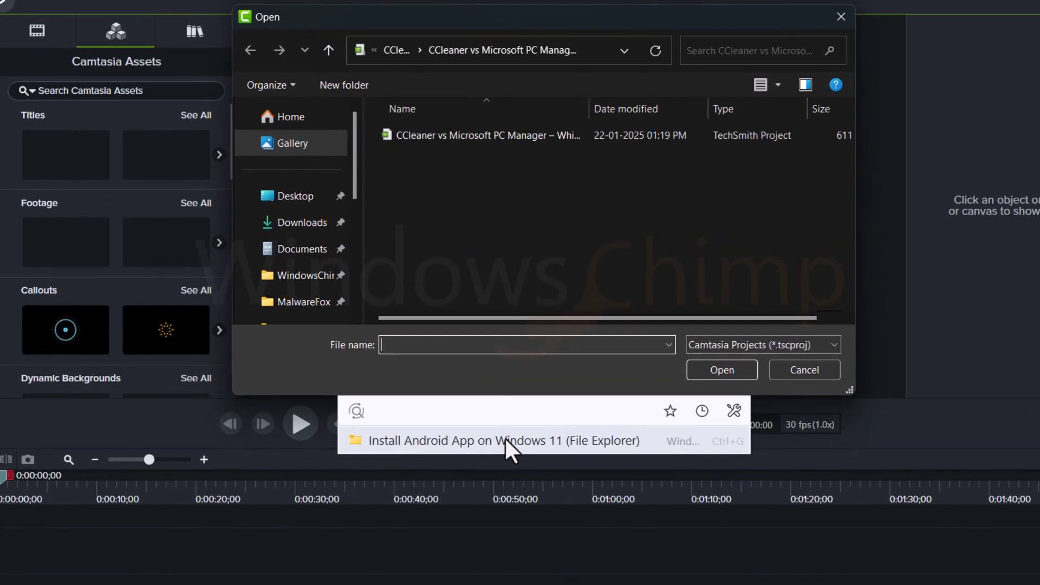
key("Return")
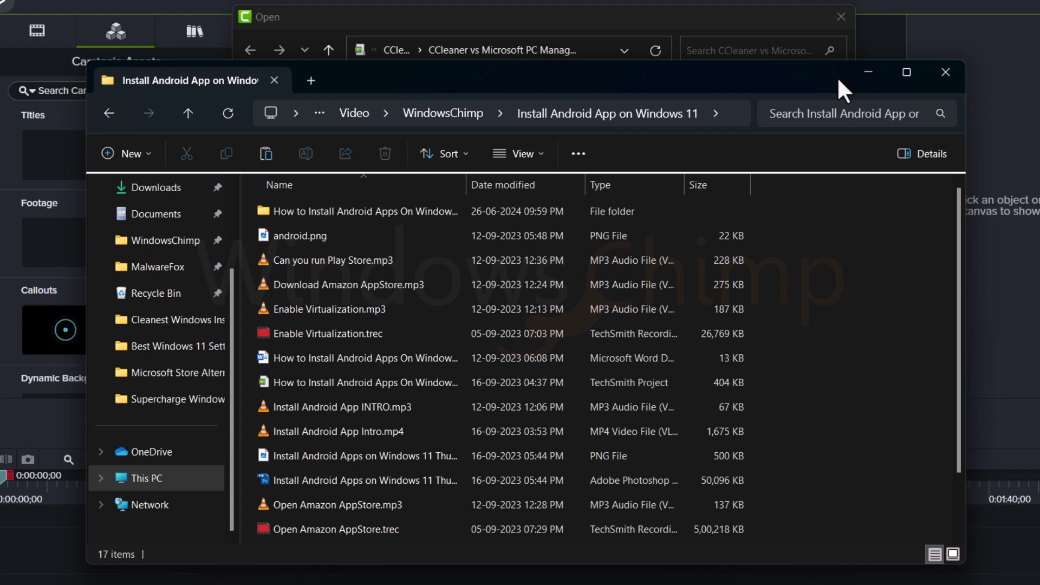
left_click(869, 71)
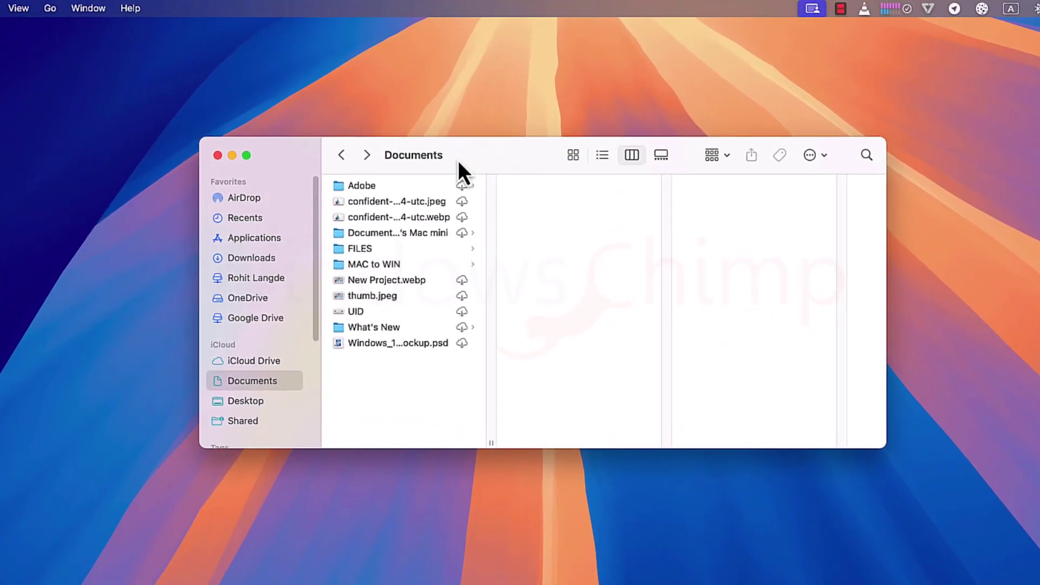
Step: In Finder column view, drill from Adobe through Adobe Media Encoder and 24.0 into Presets
left_click(391, 186)
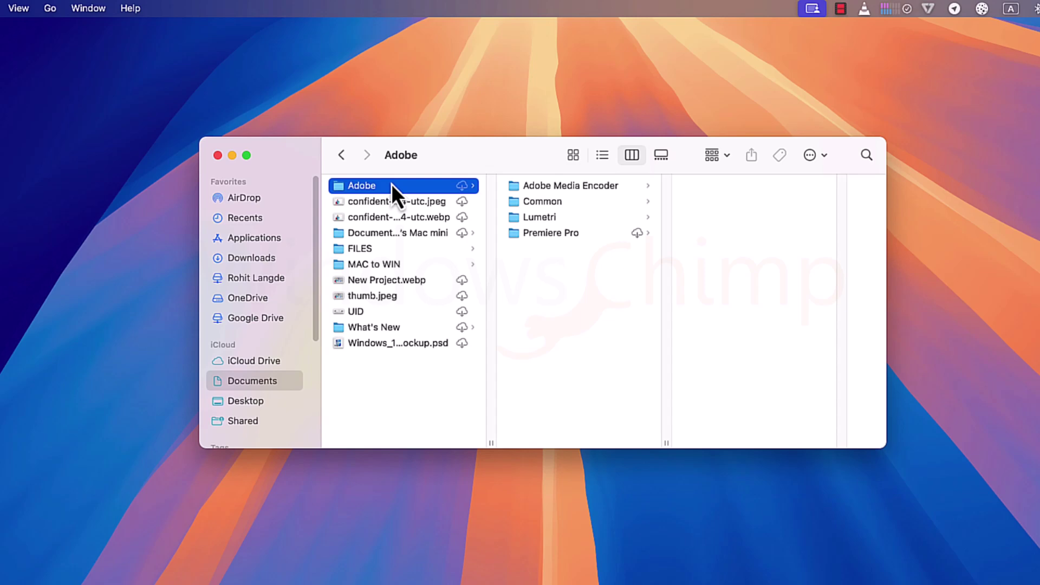
left_click(584, 187)
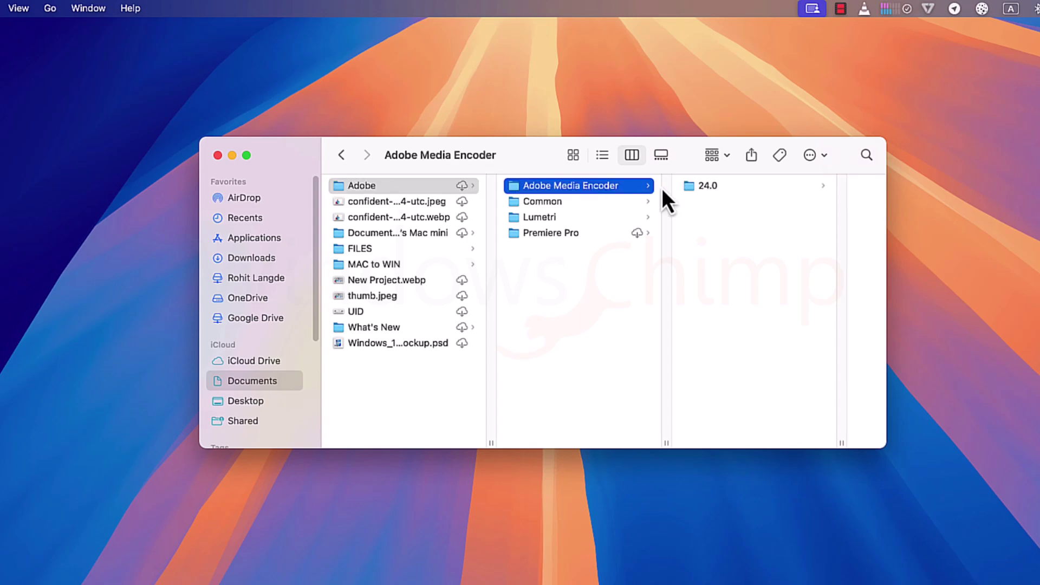
left_click(747, 188)
left_click(769, 186)
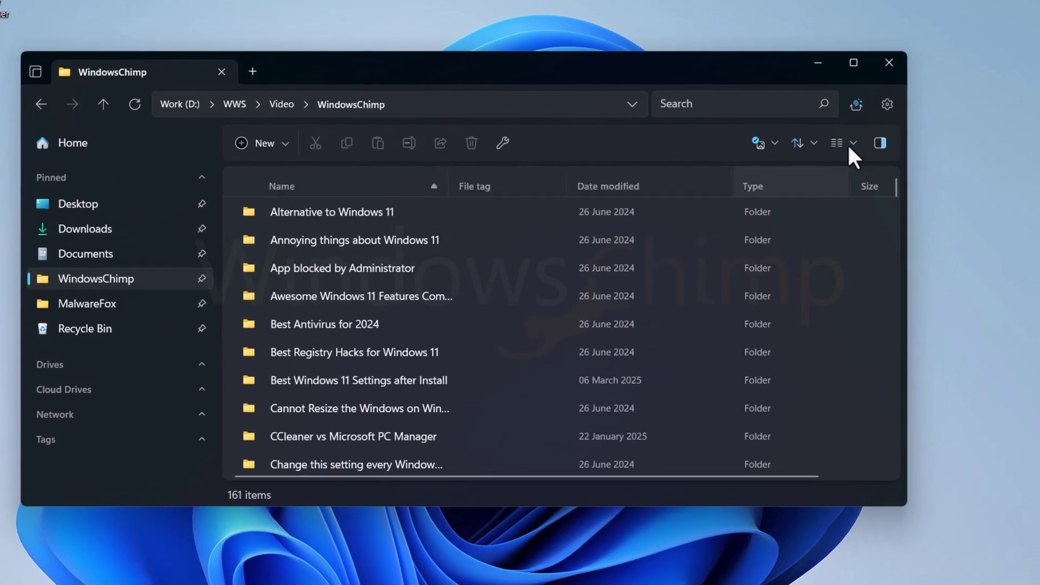
Step: Switch the Files folder view to columns and browse to the Cleanest Windows Installation folder
left_click(850, 142)
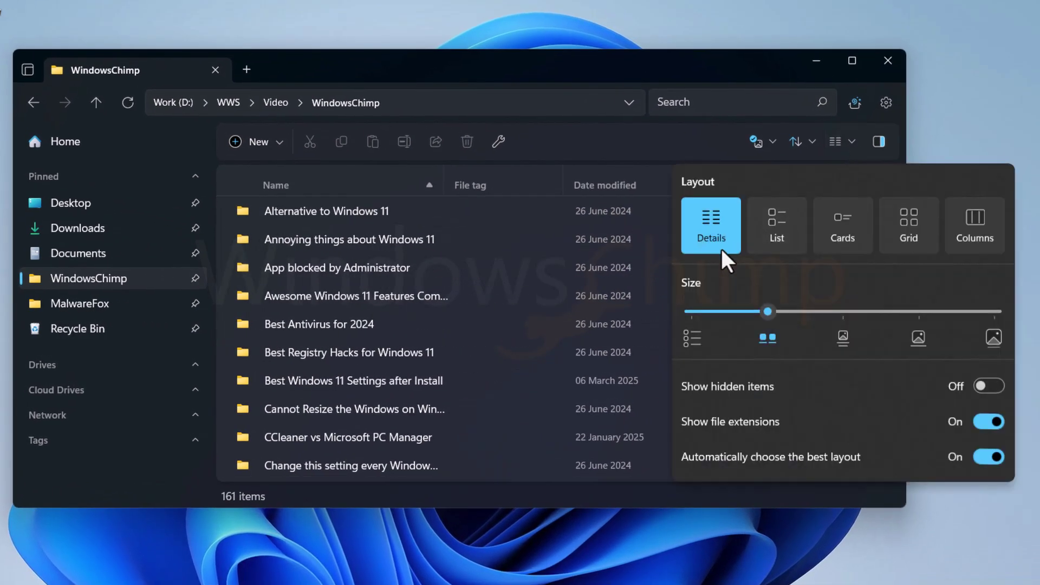
left_click(975, 225)
left_click(371, 237)
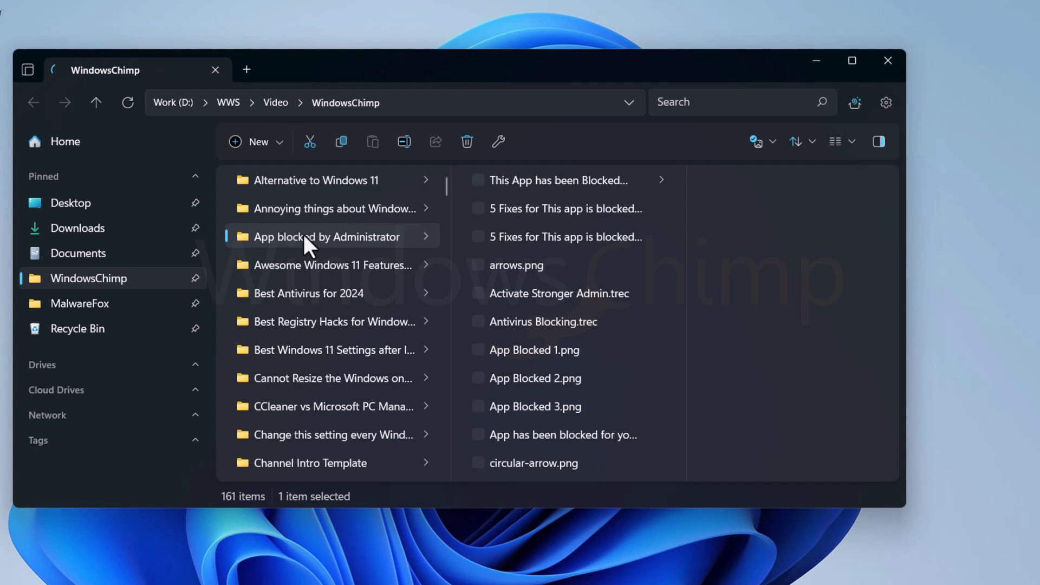
left_click(555, 184)
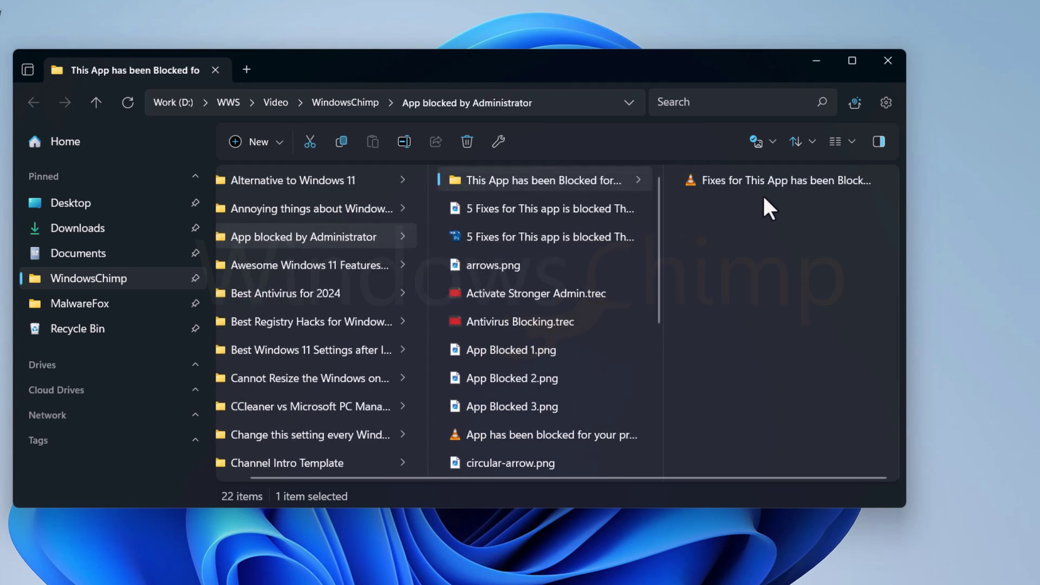
scroll(343, 399, "down", 2)
left_click(285, 386)
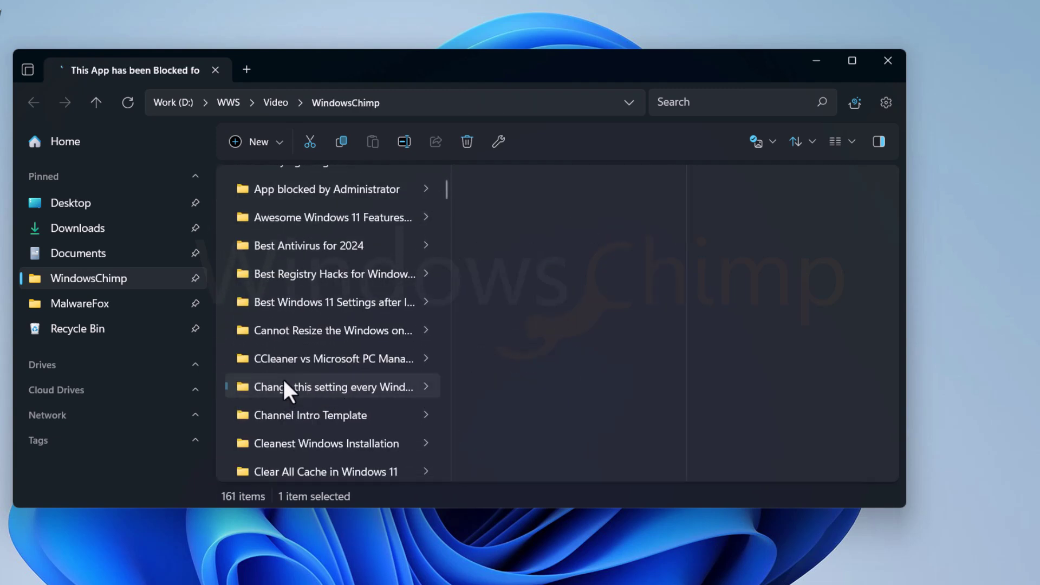
left_click(534, 181)
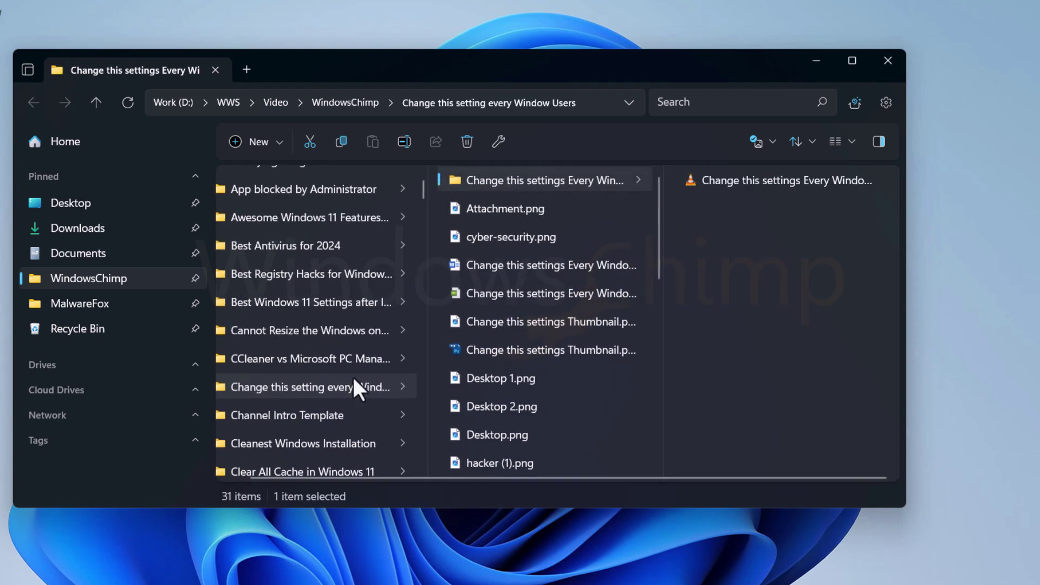
scroll(358, 388, "down", 2)
left_click(292, 395)
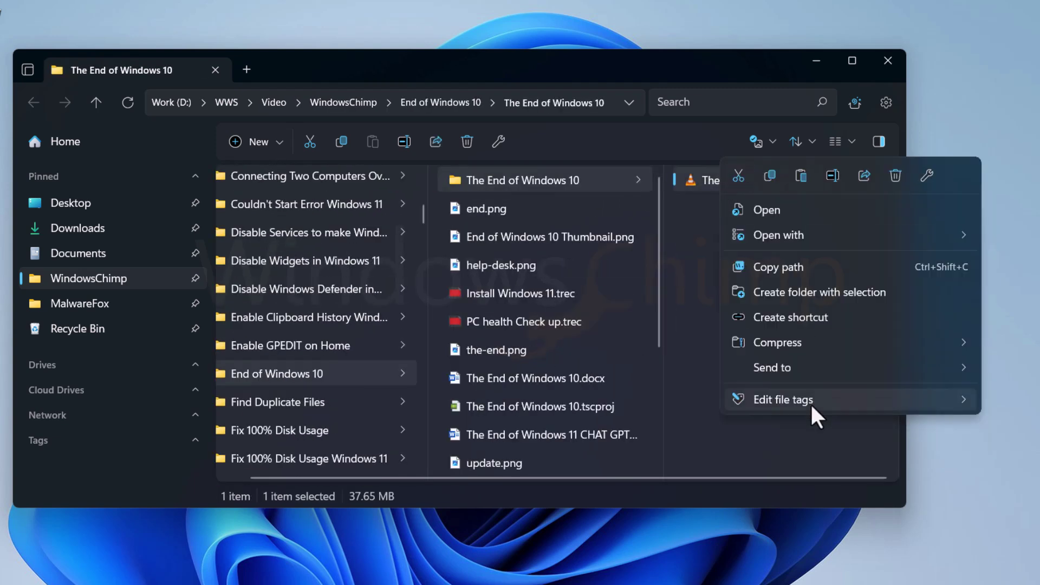
Step: Tag the file as Important and list every file carrying the Important tag
mouse_move(791, 399)
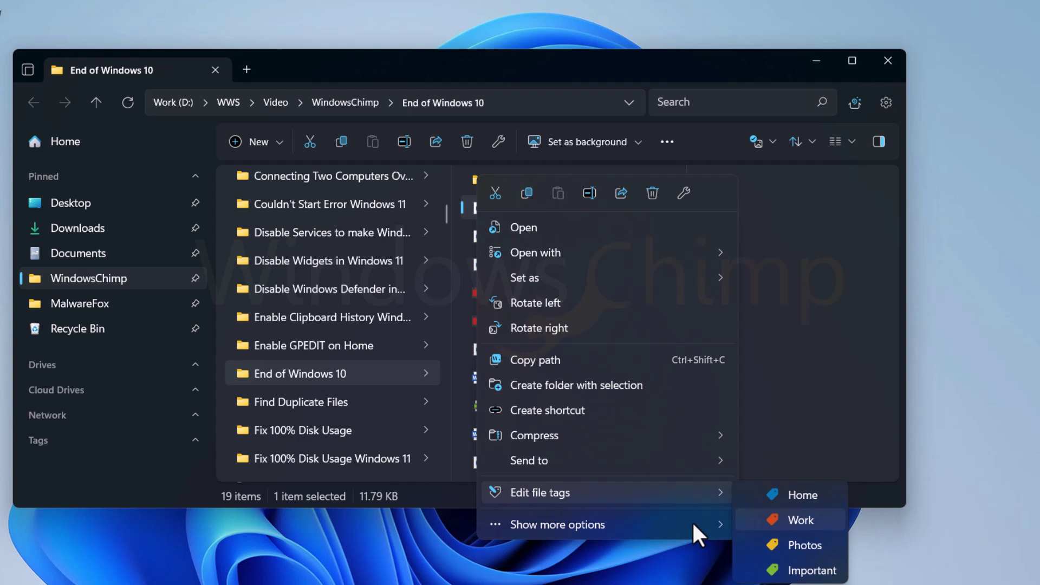
left_click(200, 441)
left_click(195, 440)
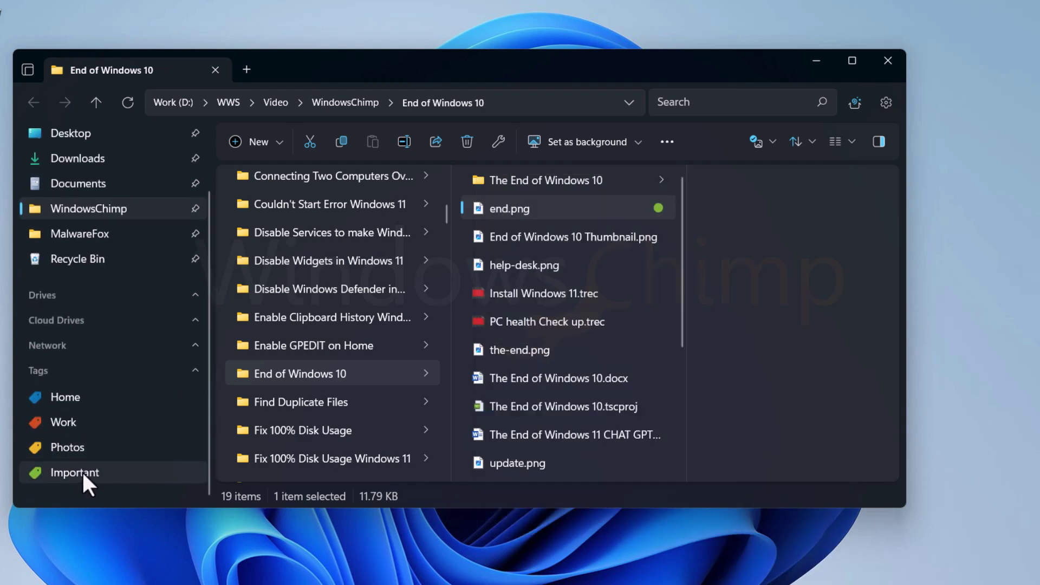
left_click(80, 472)
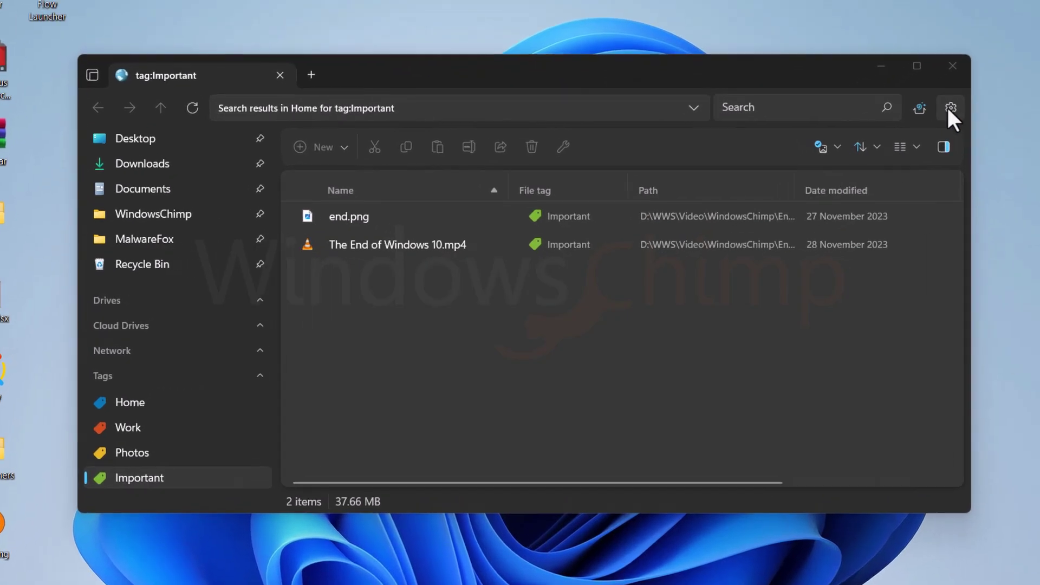
Step: Set Files' startup to 'Open a specific page or pages' with the WindowsChimp folder as the page
left_click(981, 100)
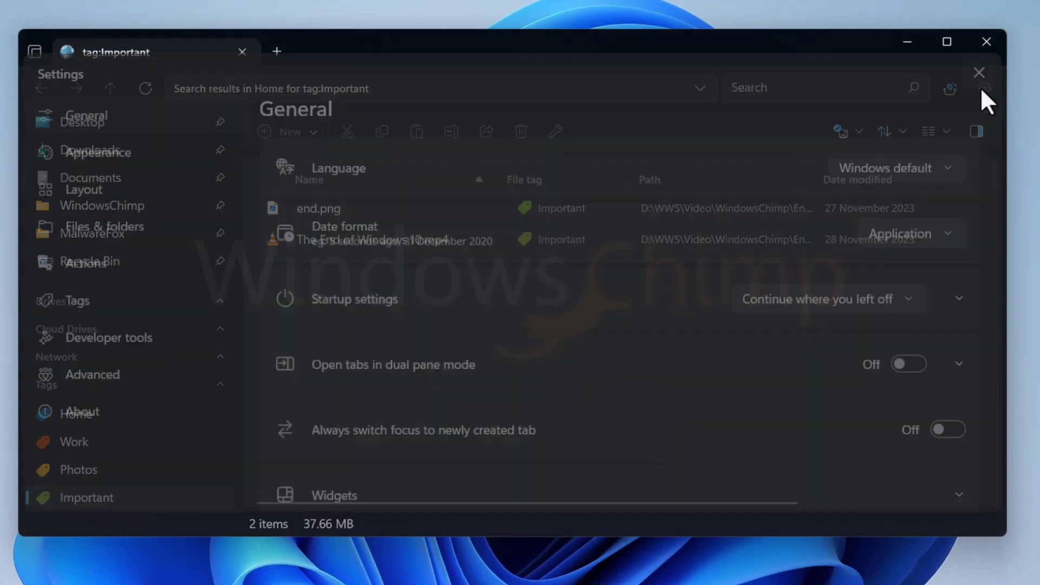
scroll(503, 314, "down", 1)
left_click(820, 178)
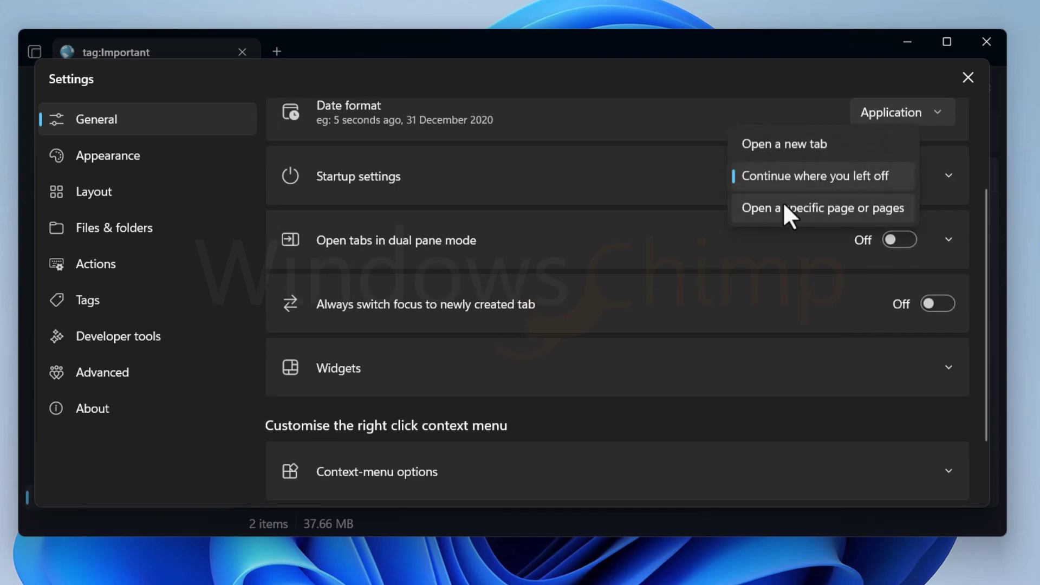
left_click(782, 207)
left_click(949, 175)
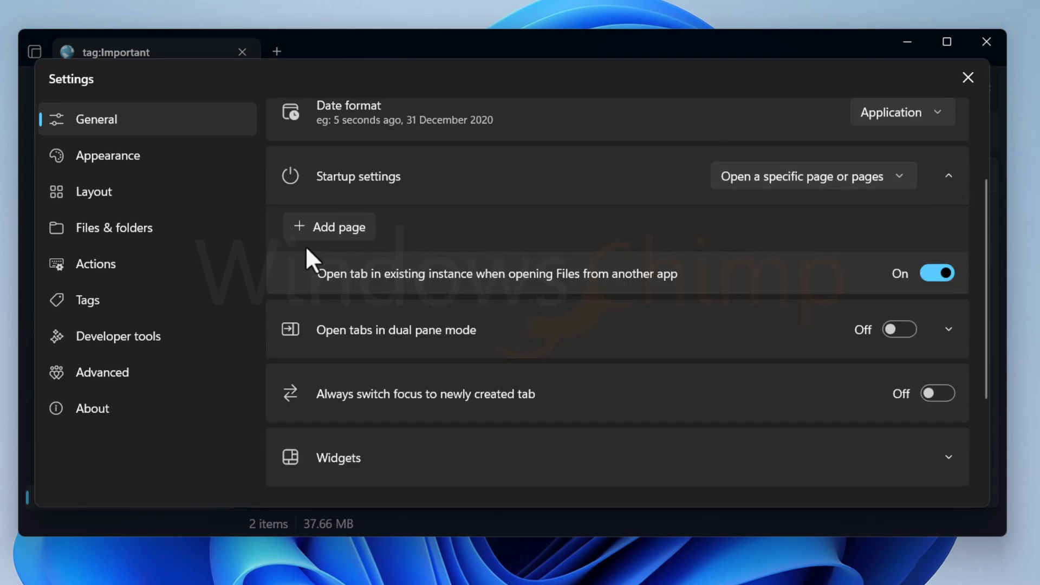
left_click(328, 225)
left_click(408, 225)
left_click(99, 286)
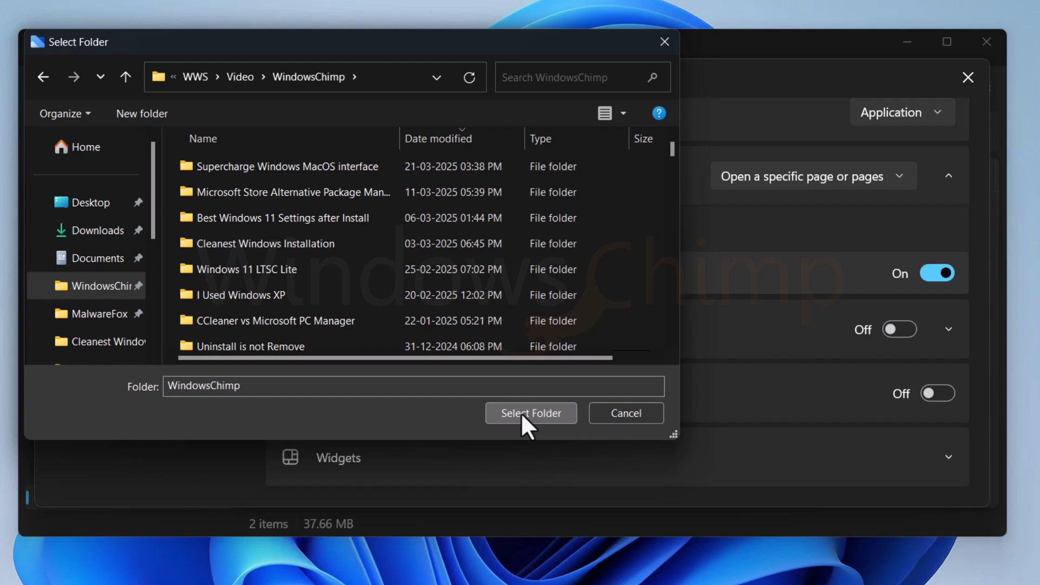
left_click(525, 412)
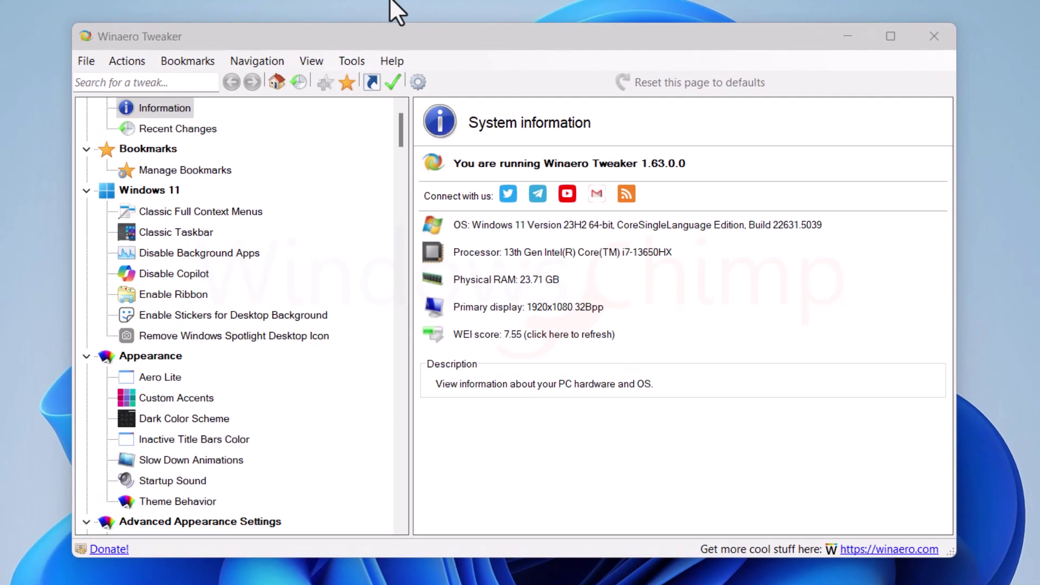
Step: Search 'starting' and set File Explorer Starting Folder to Custom, choosing the WindowsChimp folder
scroll(205, 406, "down", 9)
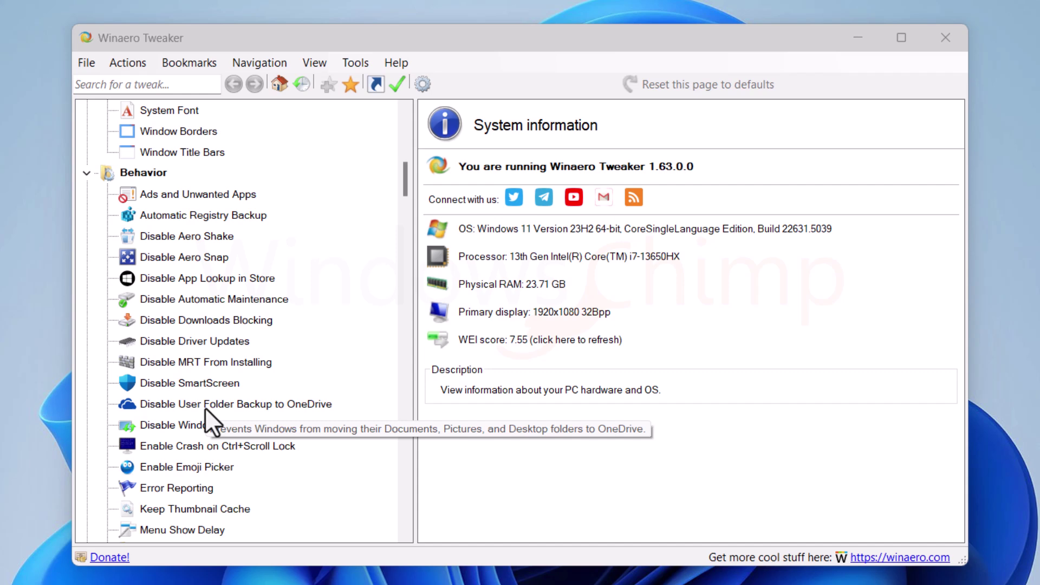
scroll(204, 407, "up", 9)
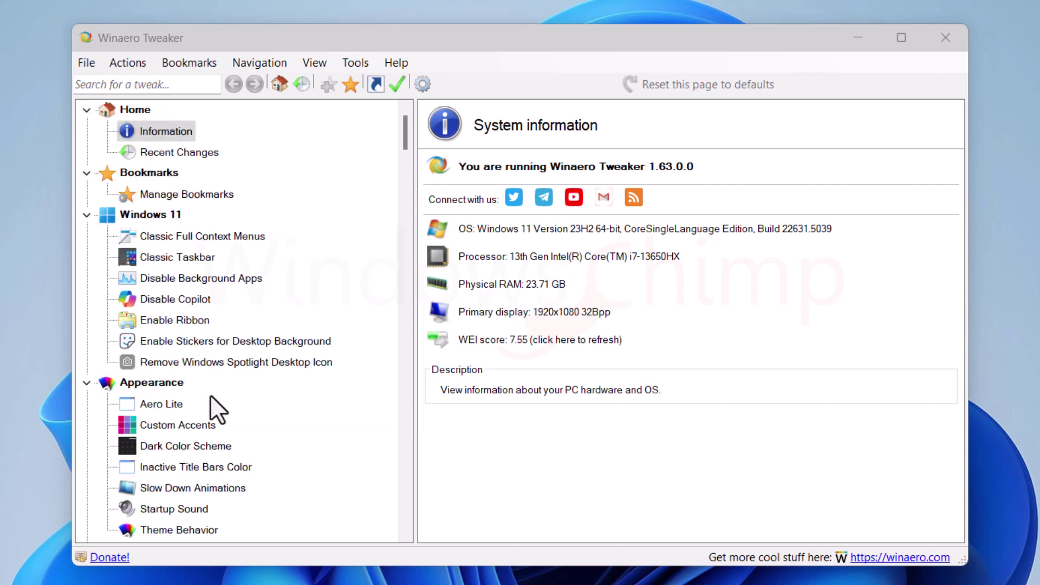
left_click(125, 84)
type("starting")
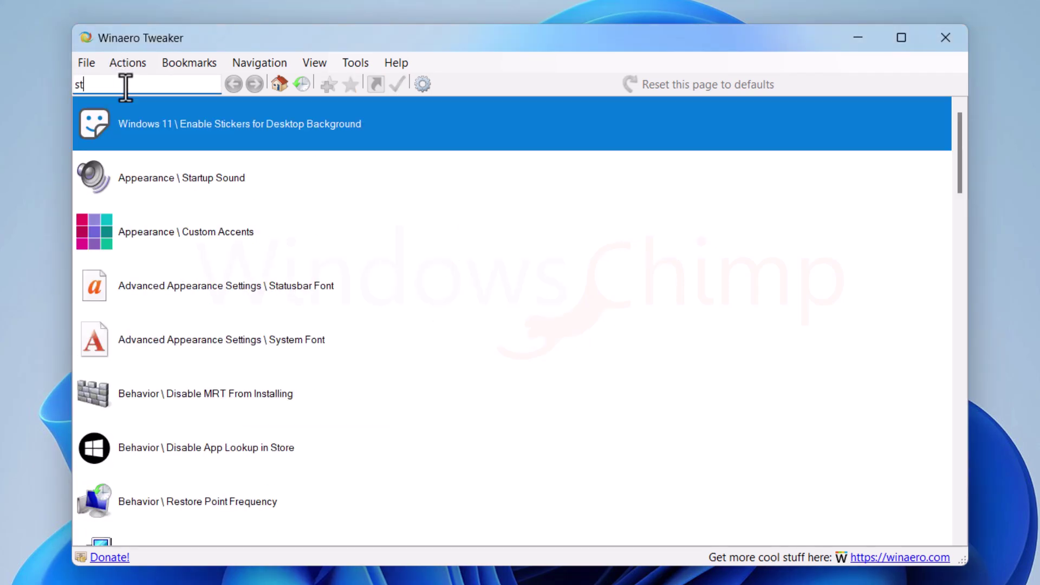
left_click(227, 123)
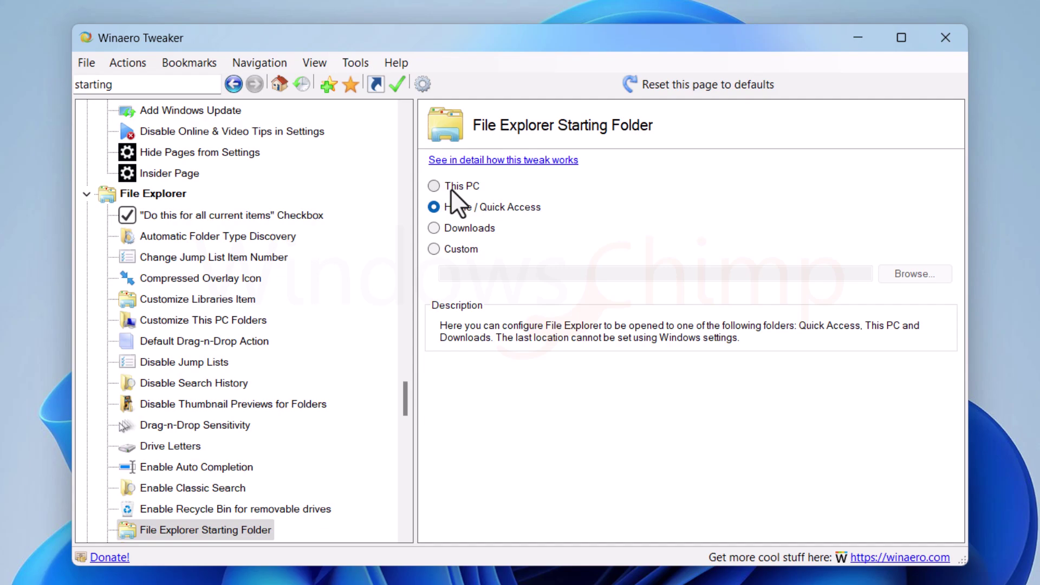
left_click(434, 249)
left_click(932, 276)
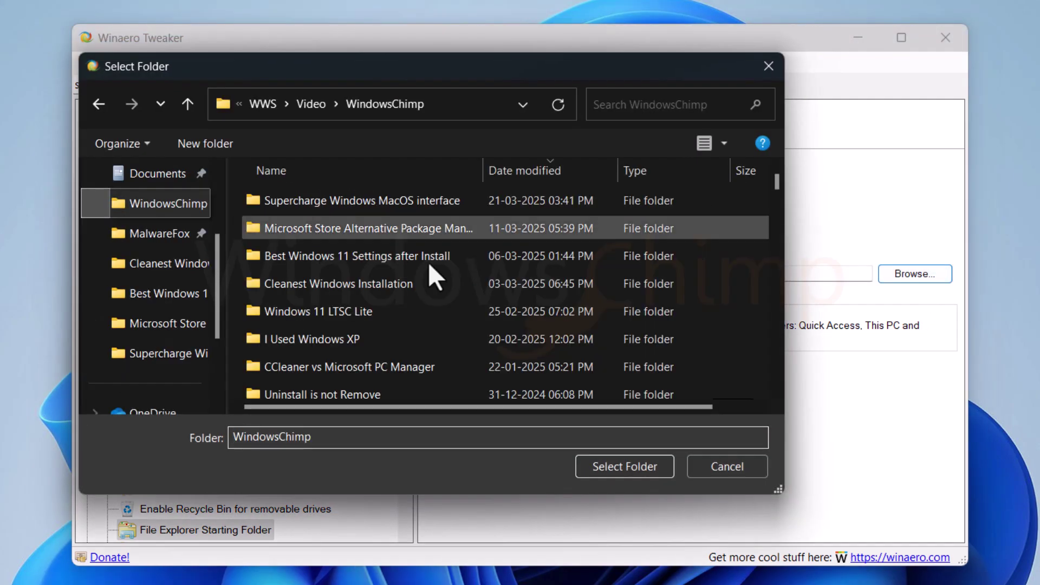
left_click(627, 466)
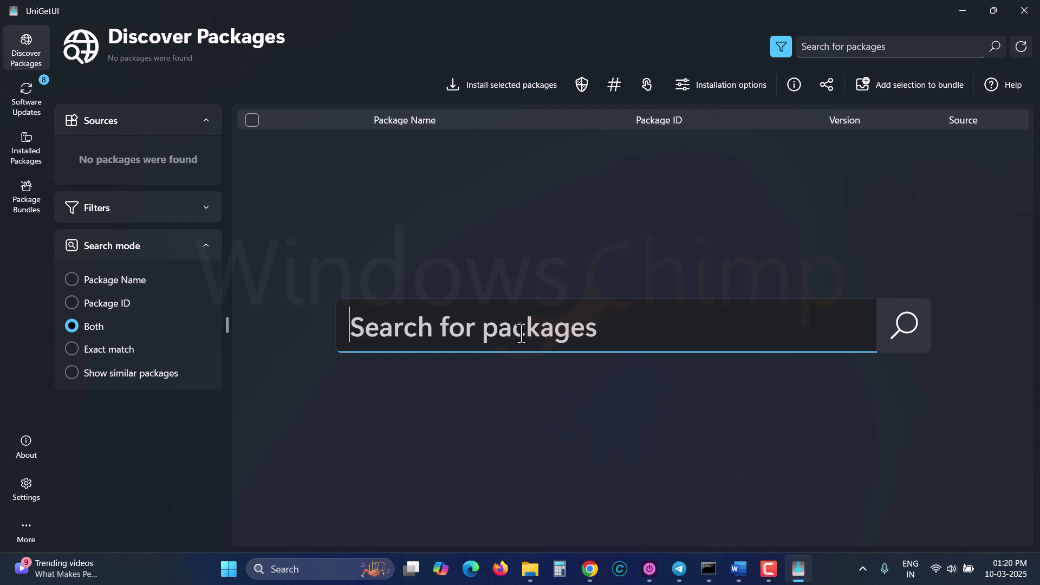
Step: Search 'everything' and install the voidtools.Everything package, approving UAC and dismissing the success notice
type("everything")
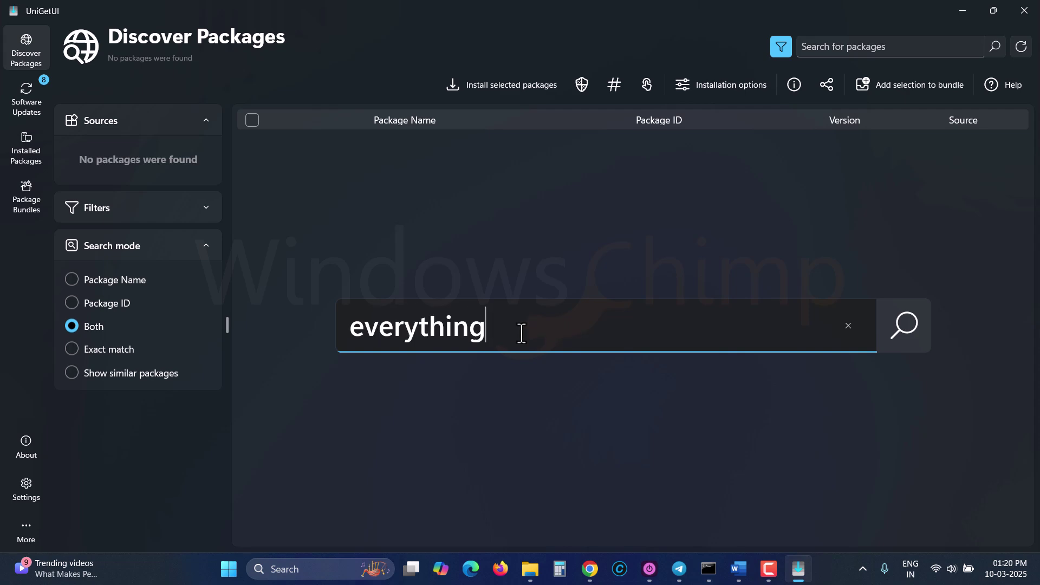
key("Return")
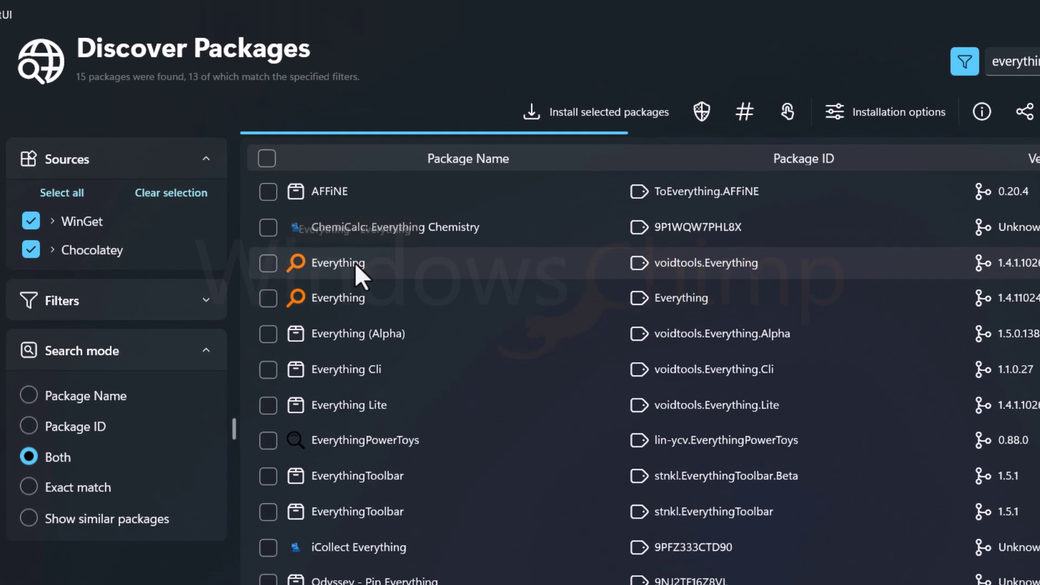
right_click(319, 198)
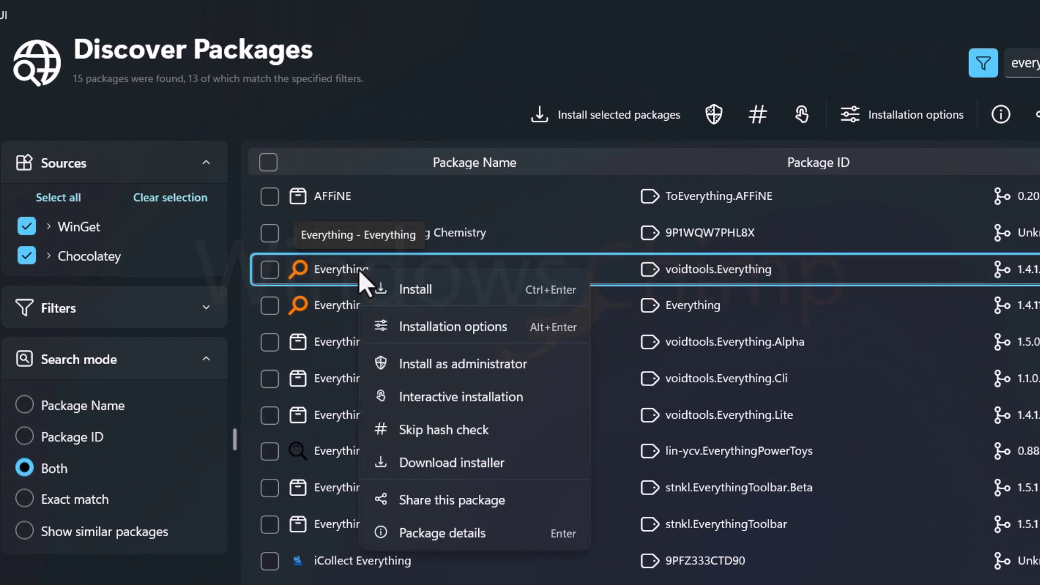
left_click(432, 293)
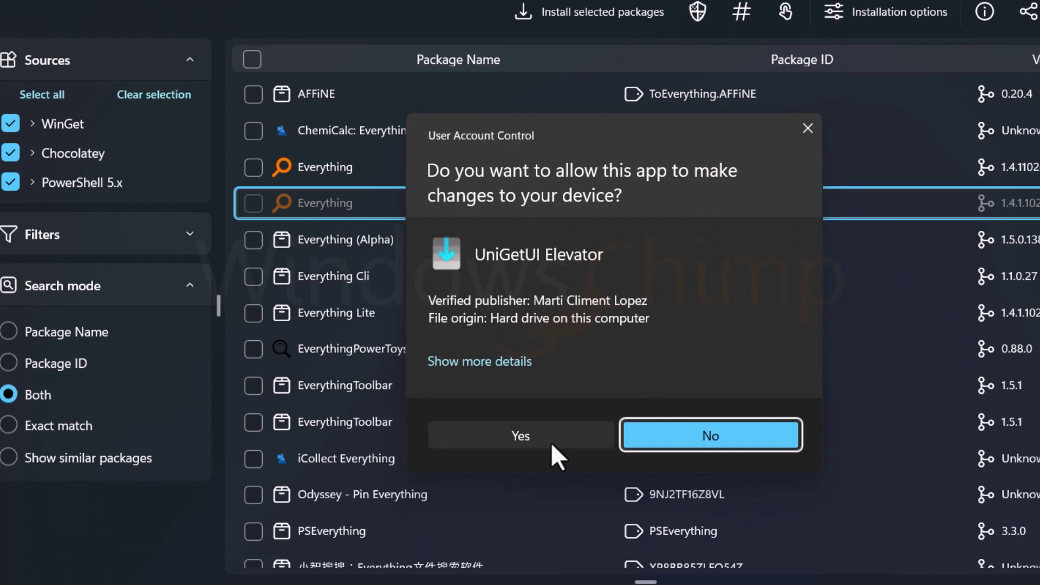
left_click(551, 442)
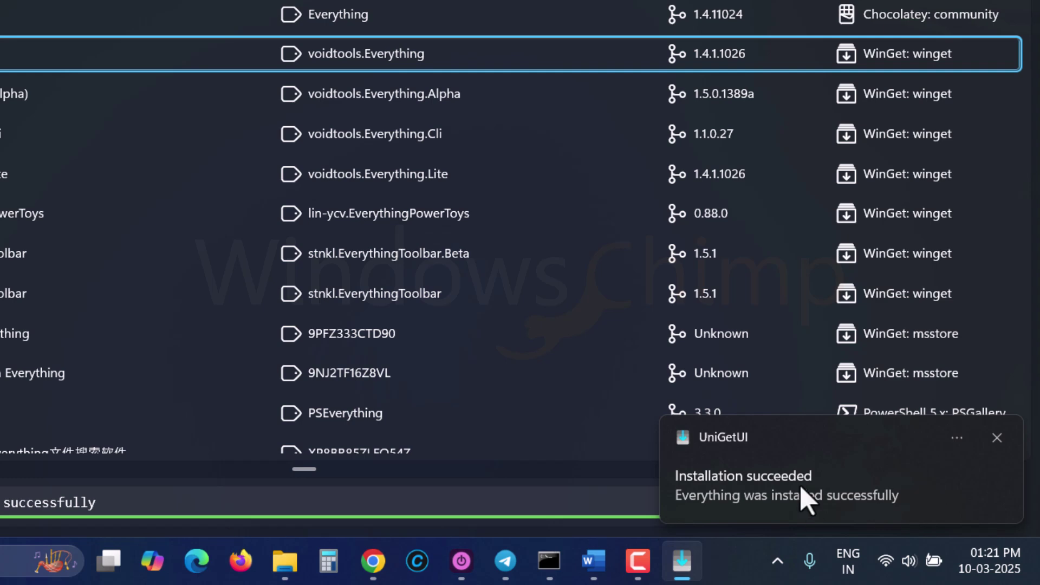
left_click(767, 491)
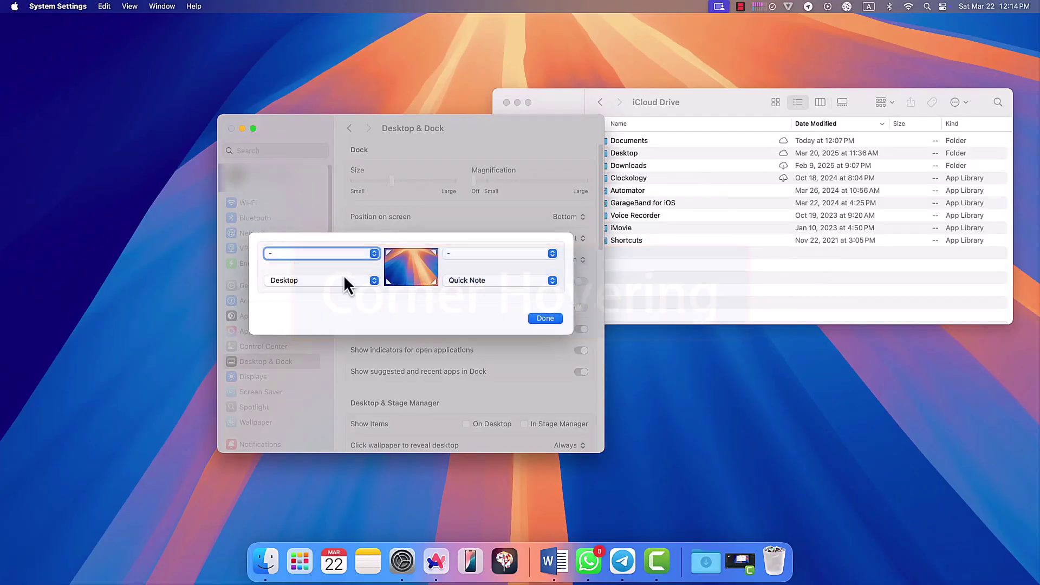
left_click(343, 278)
left_click(342, 277)
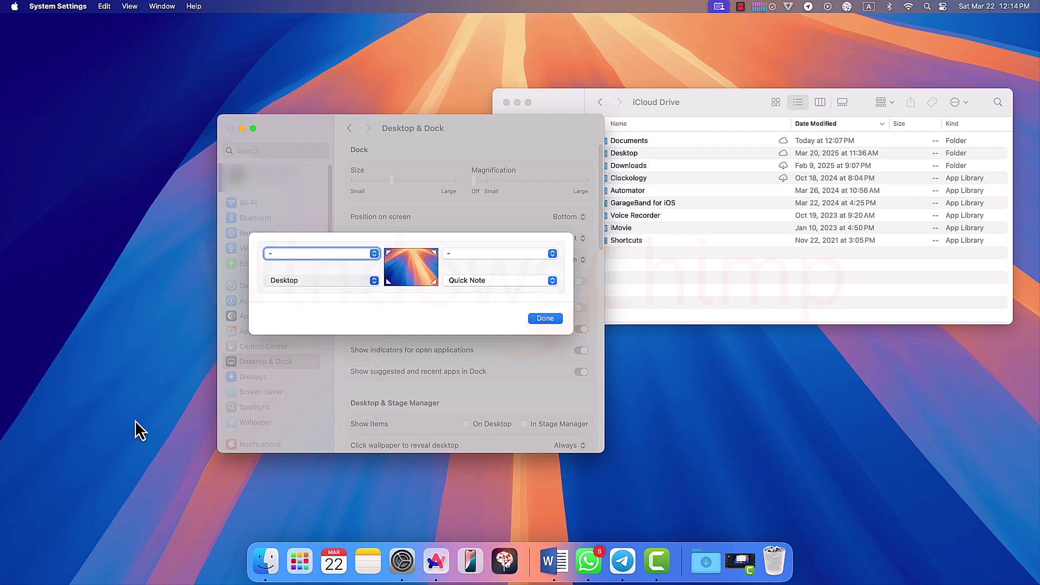
mouse_move(1, 583)
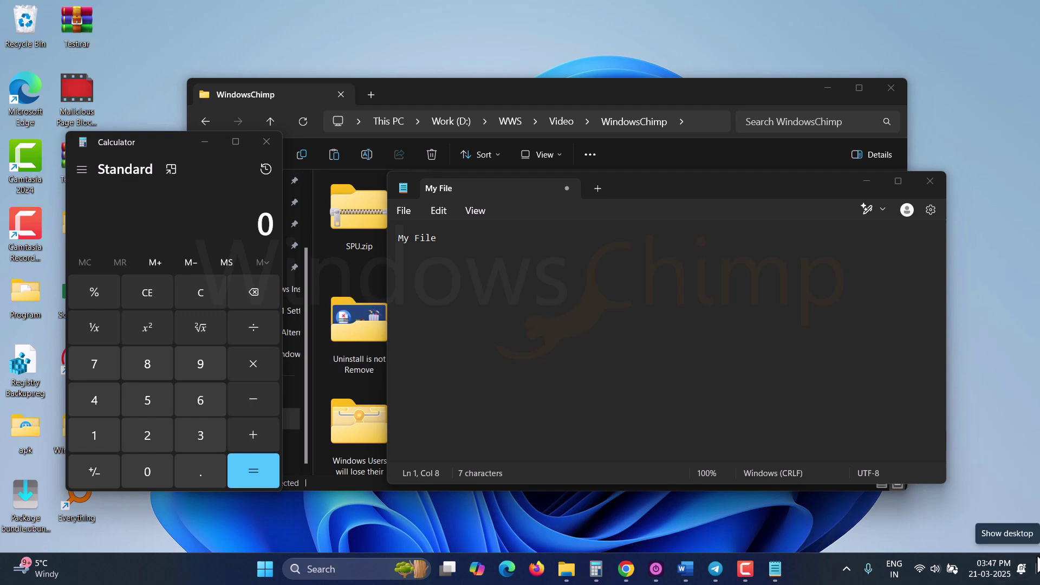
Step: Hide and restore all windows twice with the Show desktop button in the taskbar corner
left_click(1037, 569)
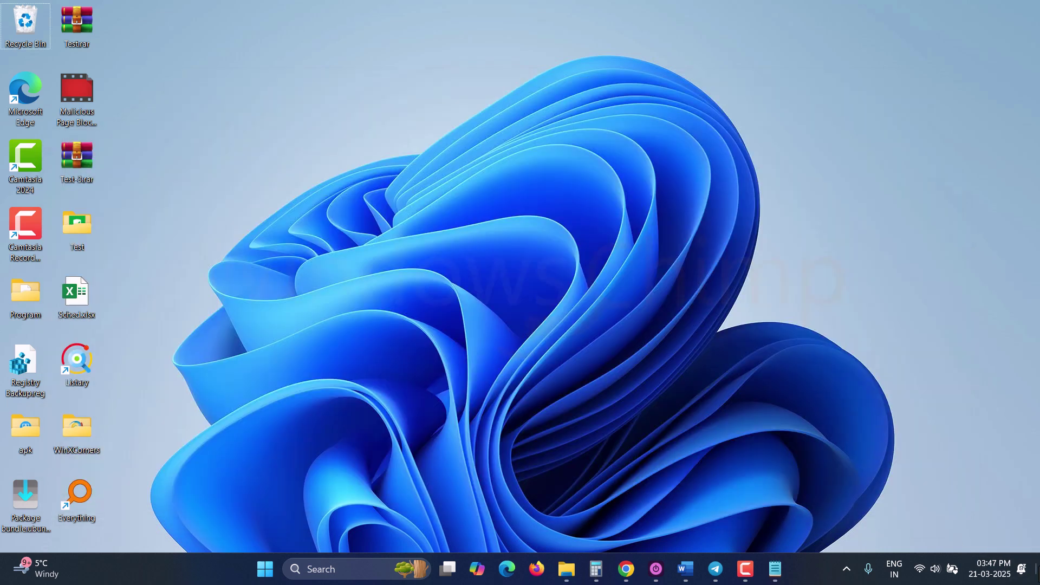
left_click(1037, 569)
left_click(1037, 569)
left_click(1037, 569)
Step: Open WinXCorners from the tray overflow, turn hot corners on, and check the Hide Windows action
left_click(846, 568)
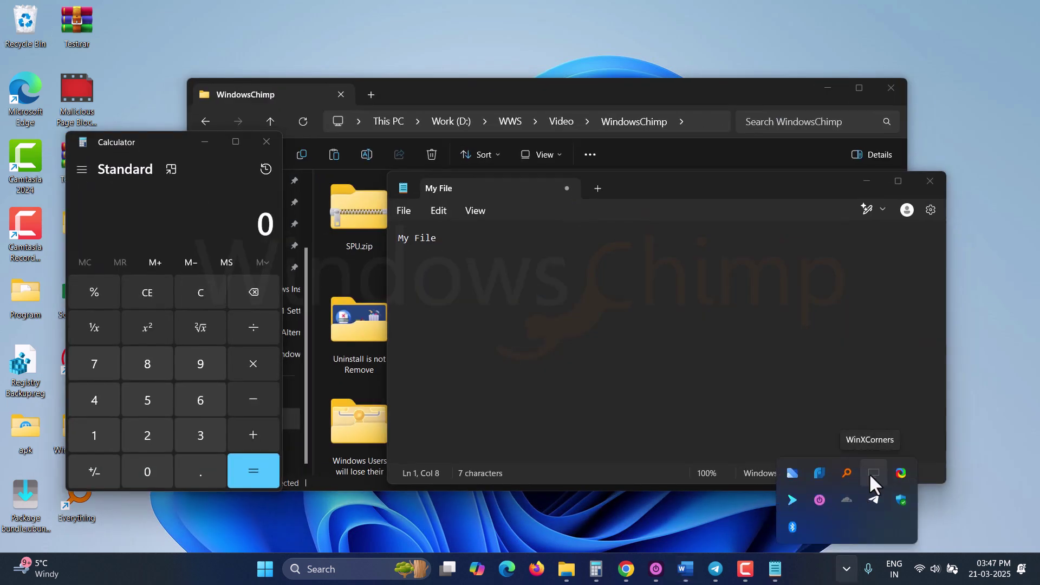
left_click(869, 473)
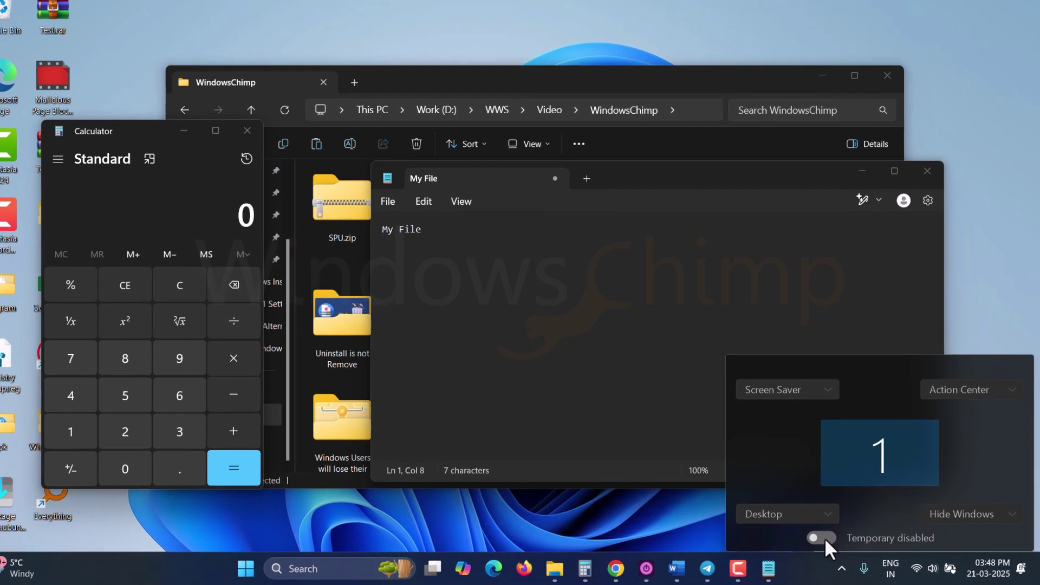
left_click(821, 537)
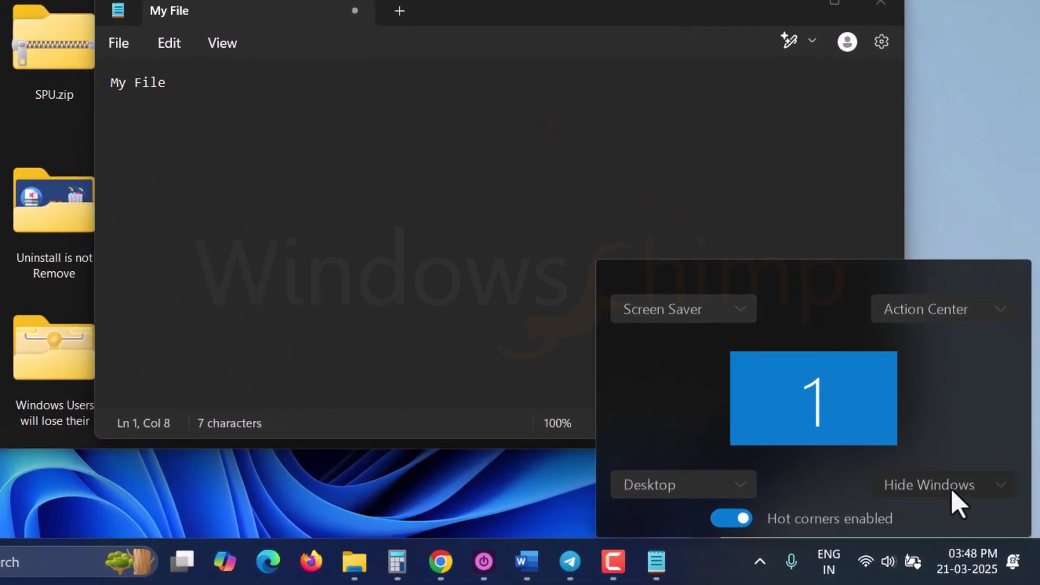
left_click(977, 517)
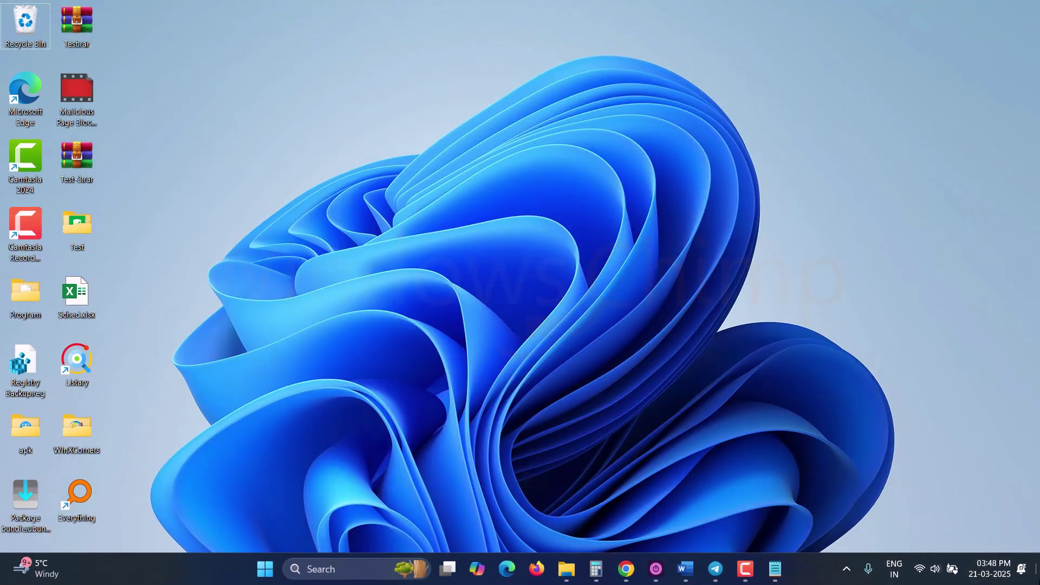
Step: Restore the Calculator, File Explorer and Notepad windows with the Show desktop button
left_click(1037, 569)
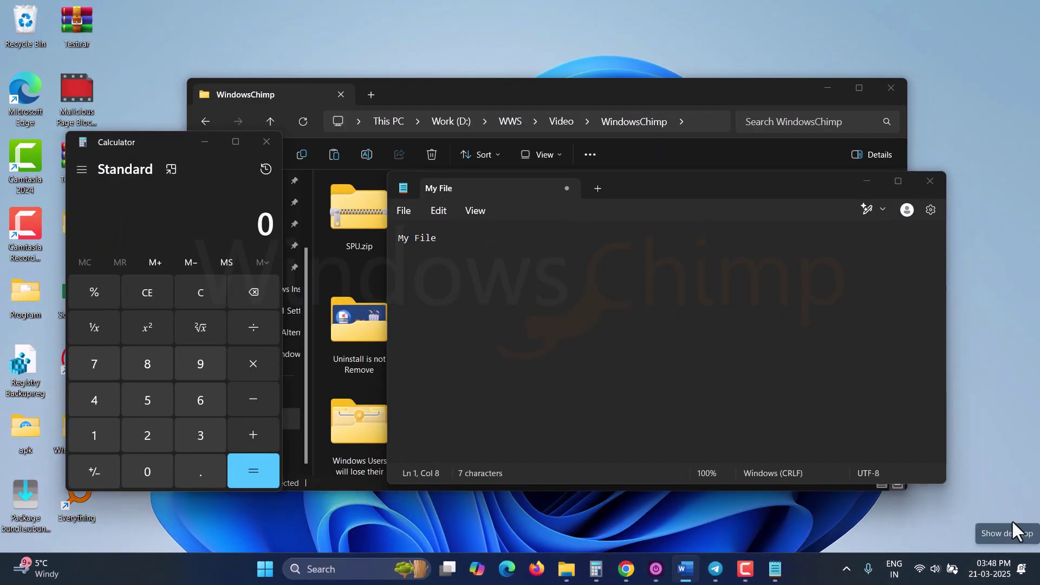